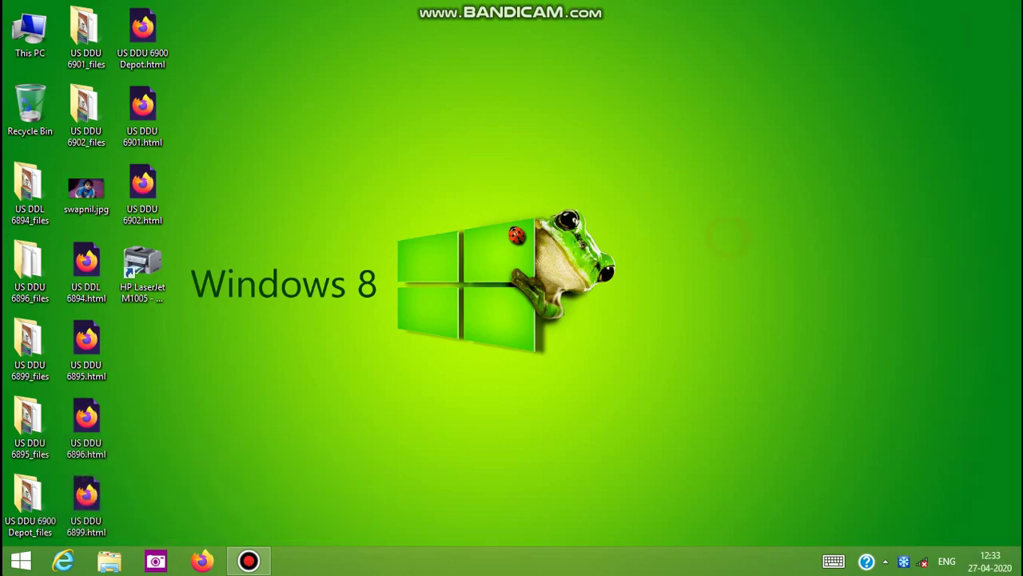
# Step: Search within Settings for "defragment and optimize your drives" and open the drive optimization tool
pyautogui.click(20, 561)
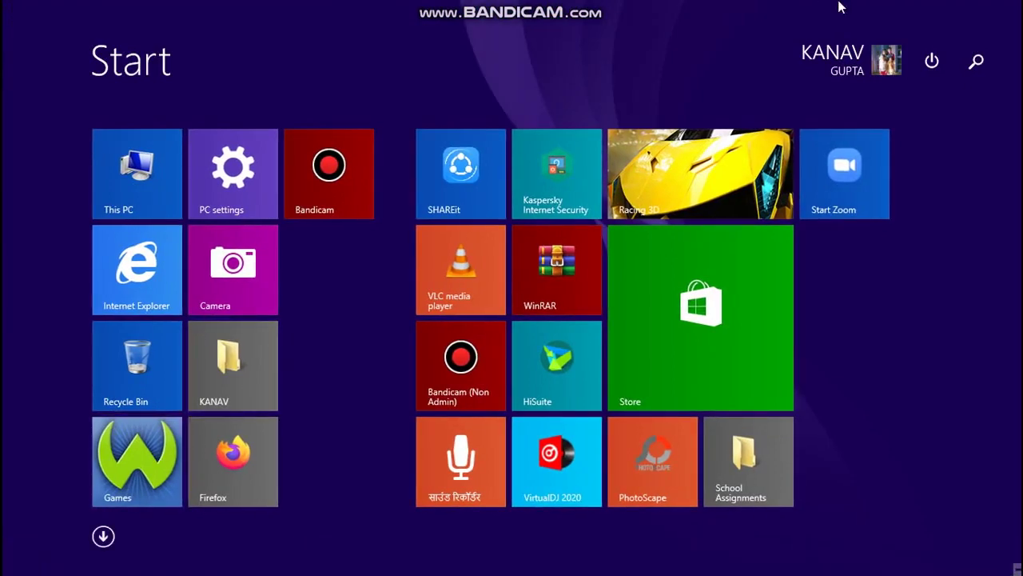
pyautogui.click(976, 63)
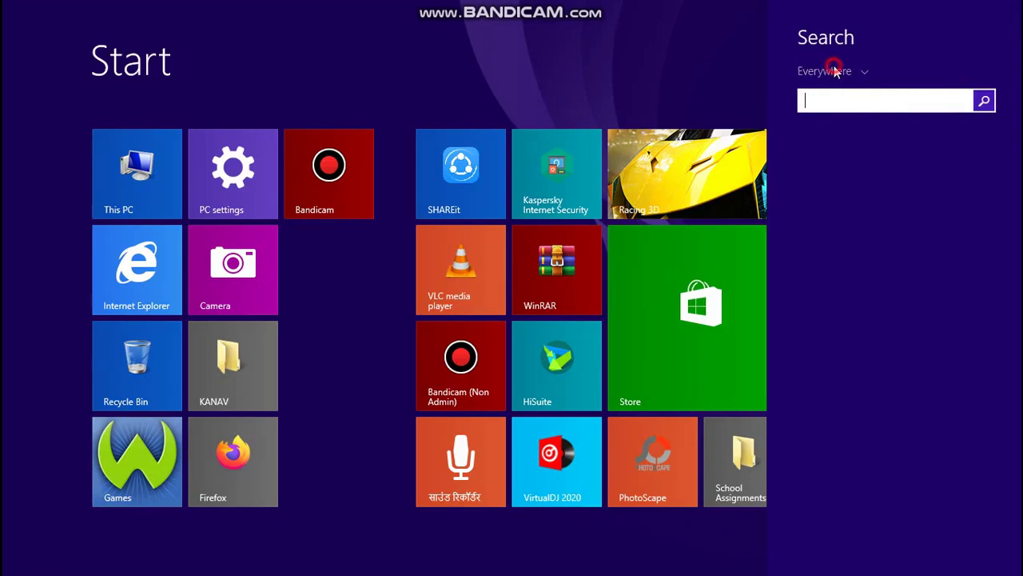
pyautogui.click(835, 71)
pyautogui.click(831, 140)
pyautogui.click(837, 101)
pyautogui.write('de')
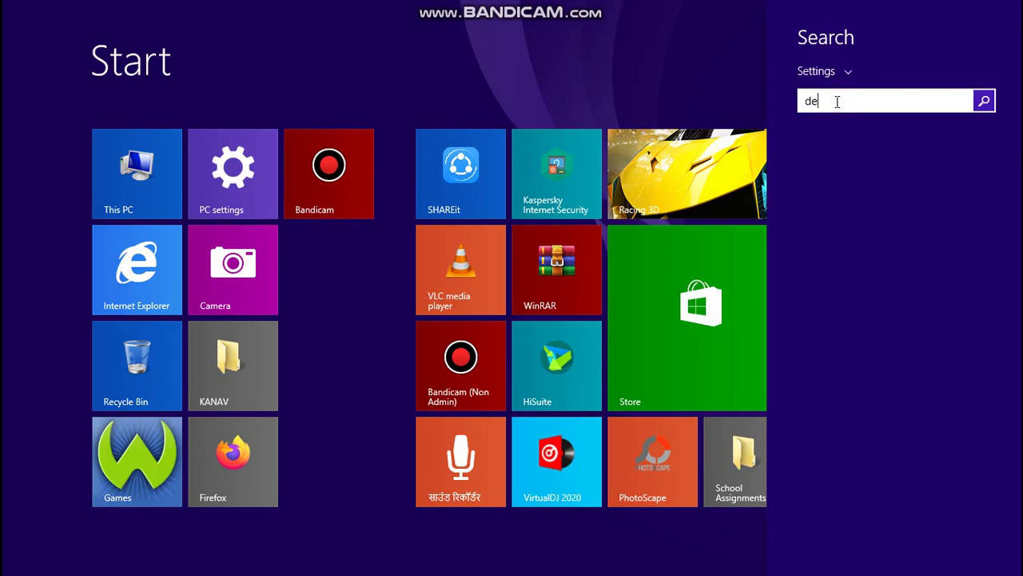
pyautogui.write('fragment and optimize your drives')
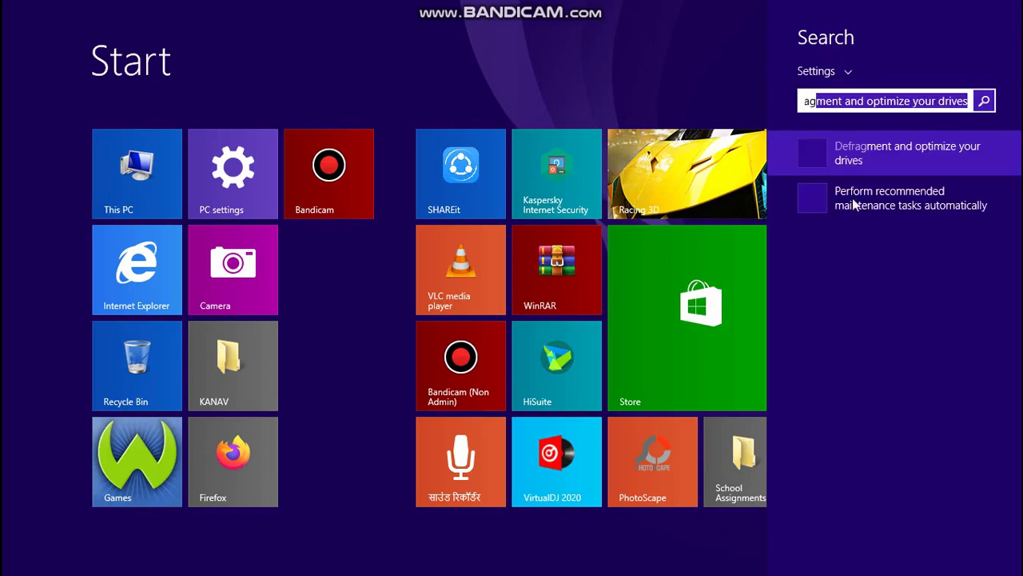
pyautogui.click(836, 158)
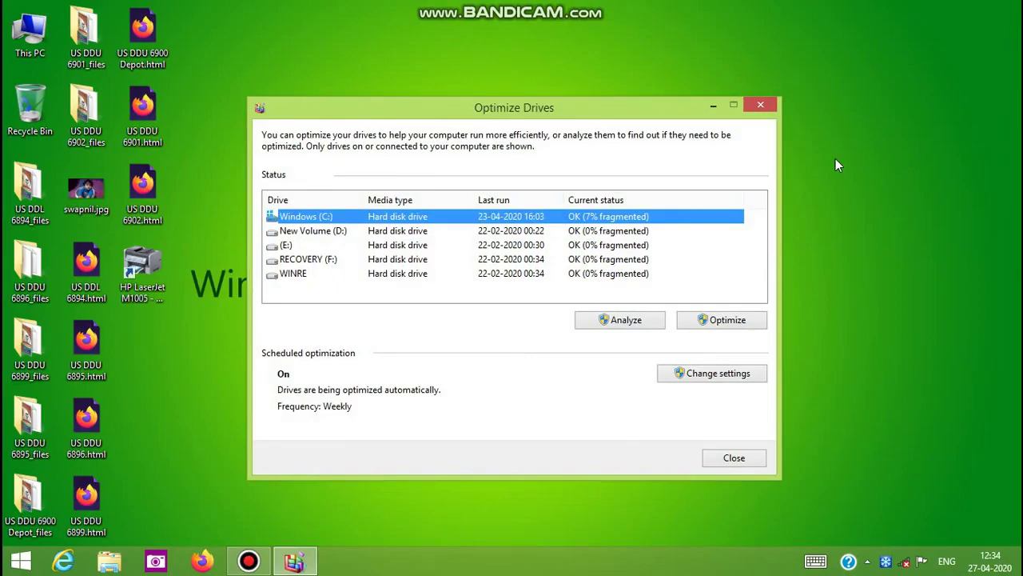
# Step: Check the status of the (E:) and Windows (C:) drives in the Optimize Drives list and close the tool
pyautogui.click(432, 249)
pyautogui.click(434, 220)
pyautogui.click(725, 464)
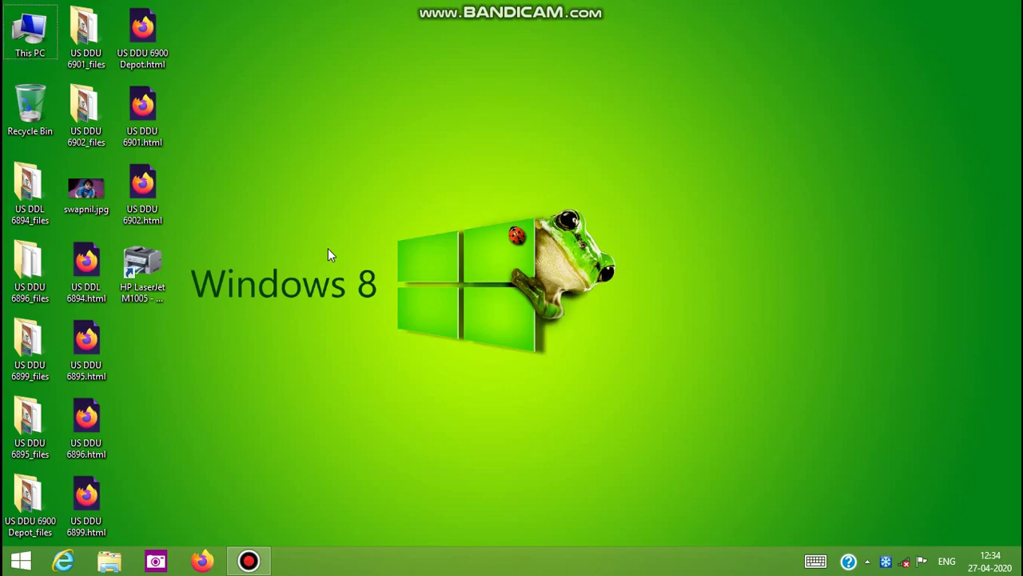
# Step: Open the user account's temporary files folder by running %temp%
pyautogui.press('super+r')
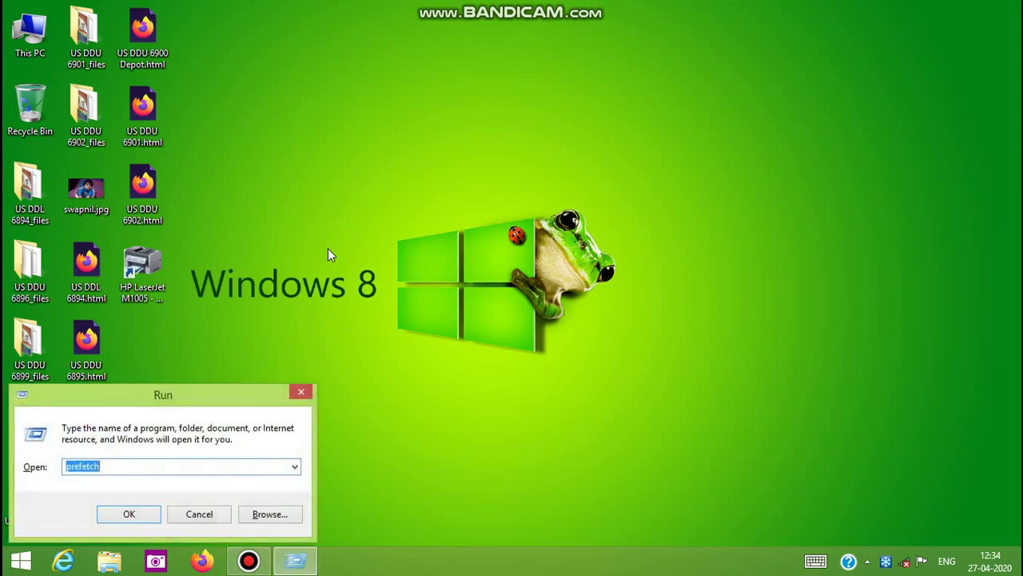
pyautogui.click(301, 392)
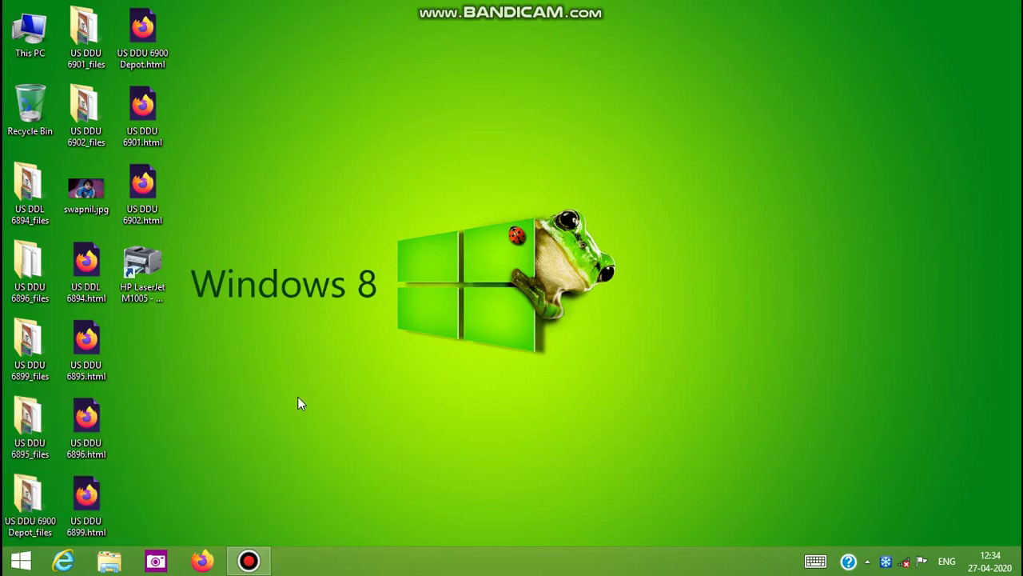
pyautogui.rightClick(14, 566)
pyautogui.click(44, 522)
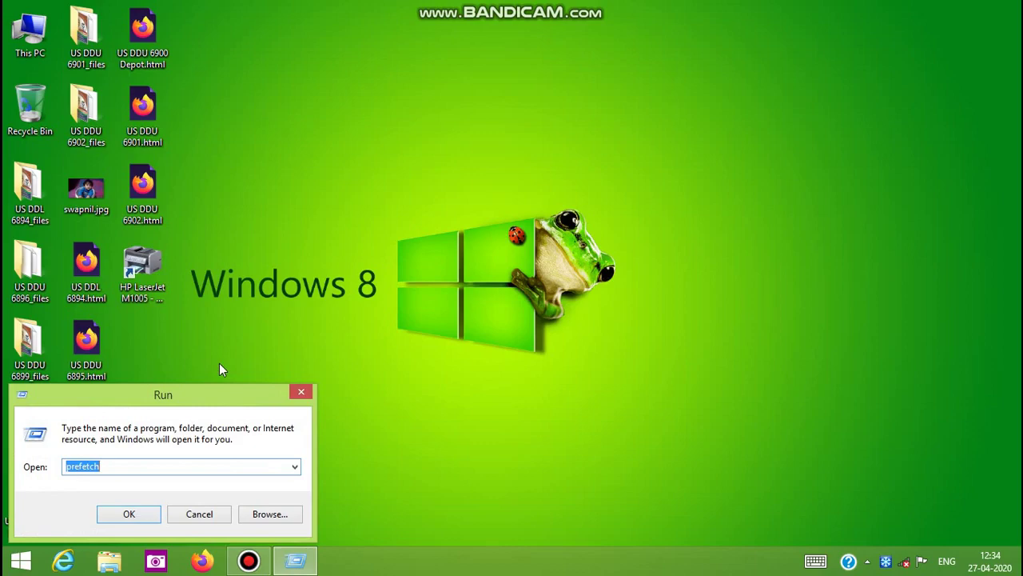
pyautogui.write('%tem')
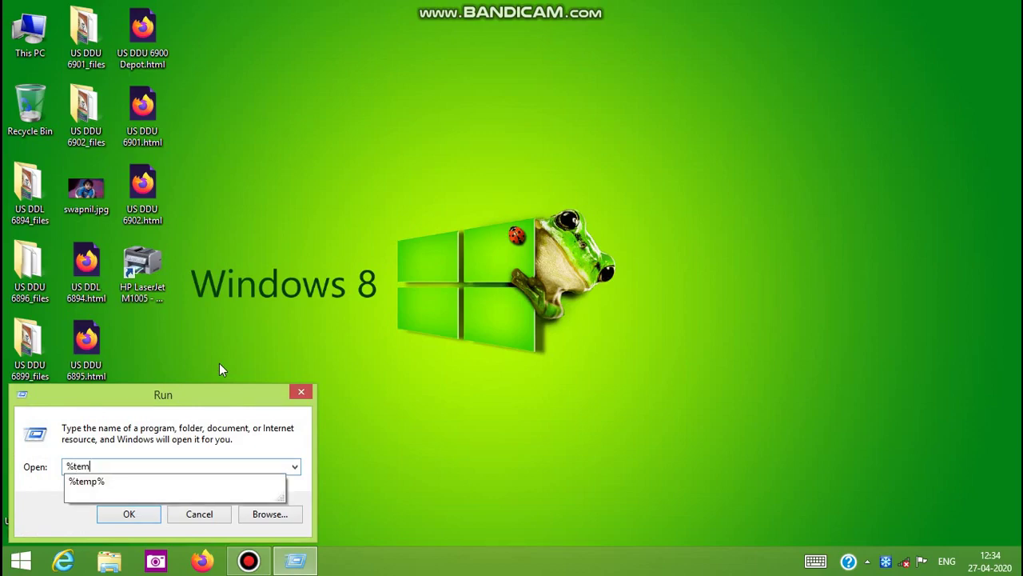
pyautogui.write('p%')
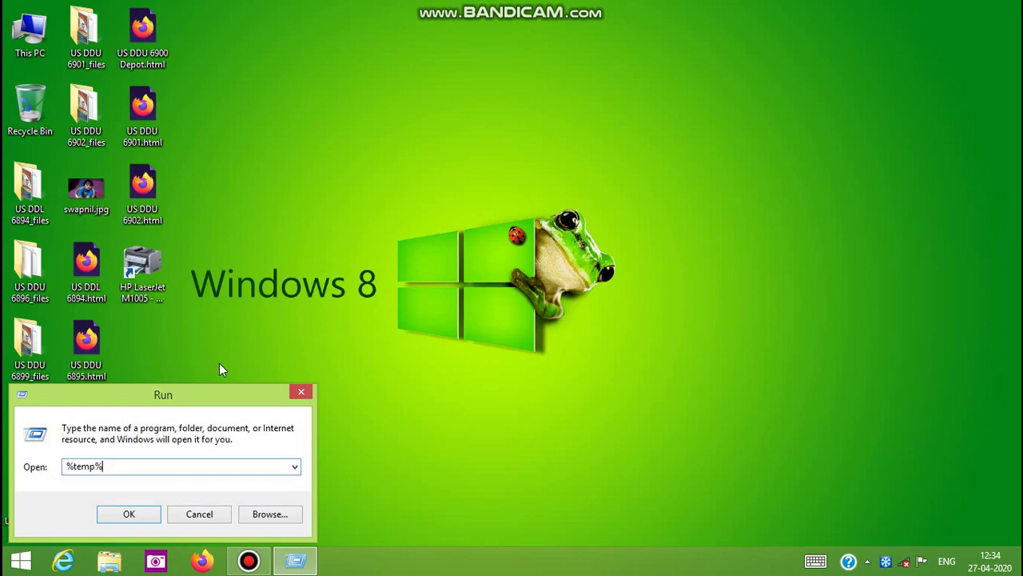
pyautogui.click(128, 514)
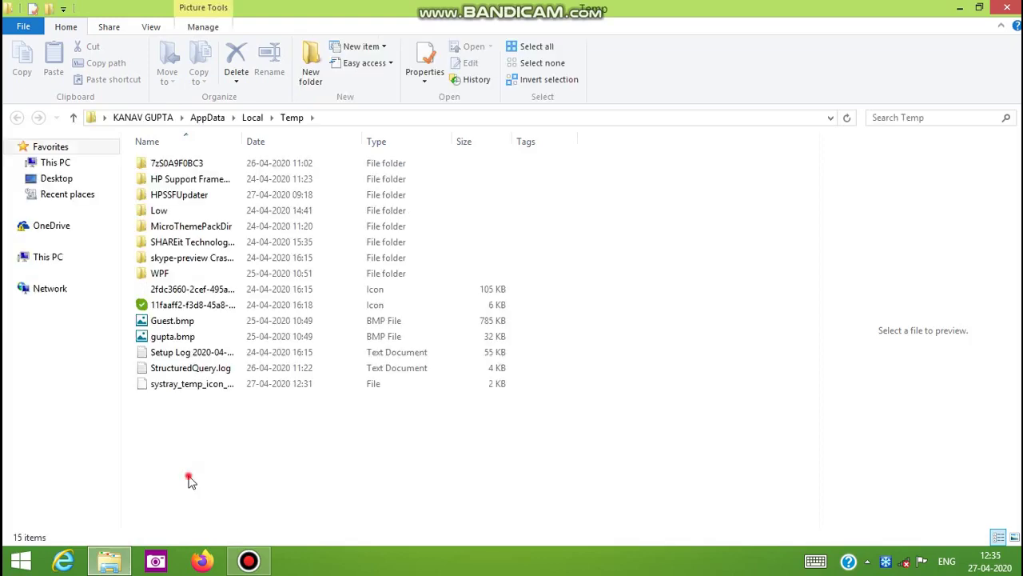
# Step: Delete all files and folders in the user account's Temp folder and close its window
pyautogui.hotkey('ctrl', 'a')
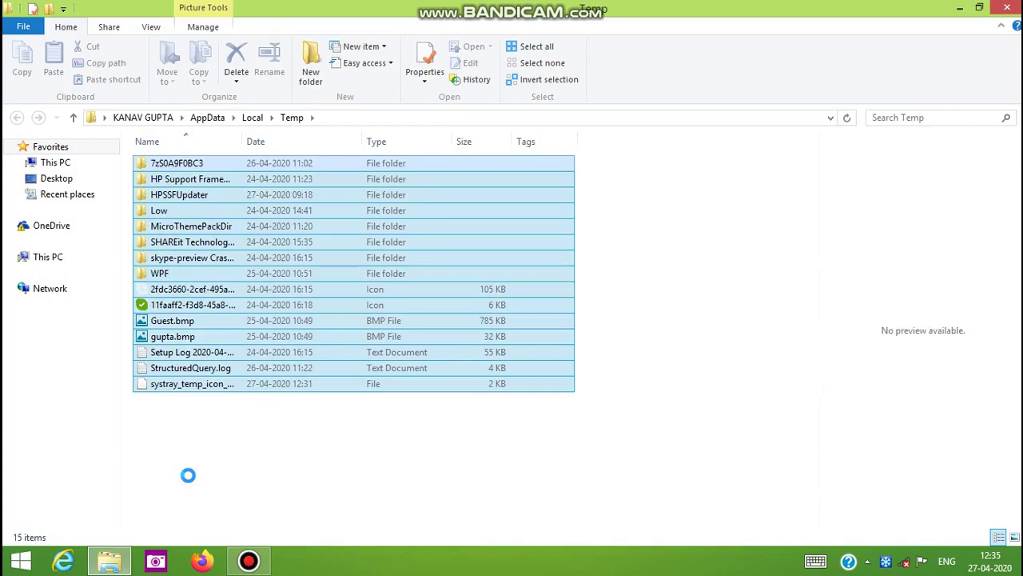
pyautogui.press('Delete')
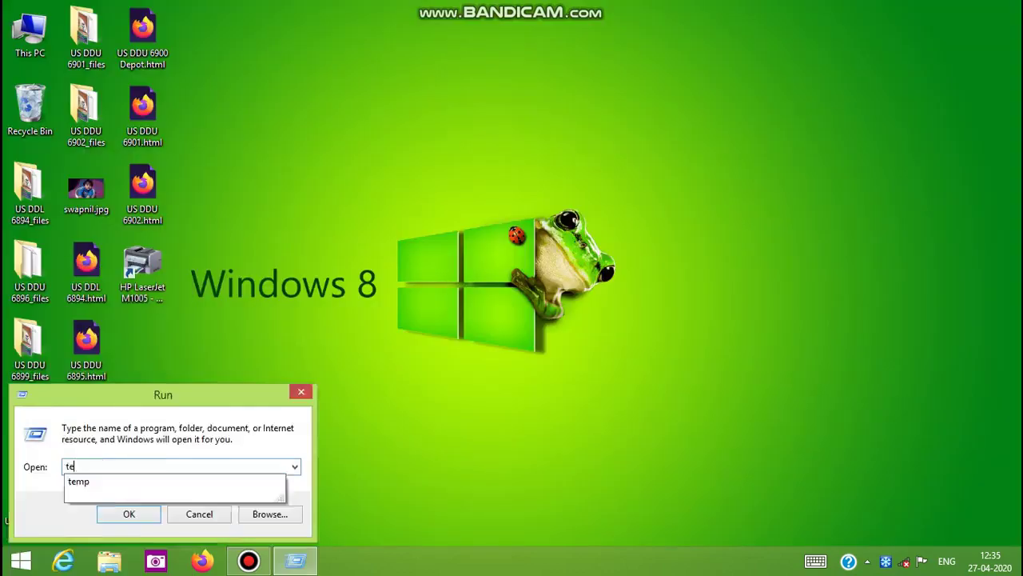
pyautogui.press('Return')
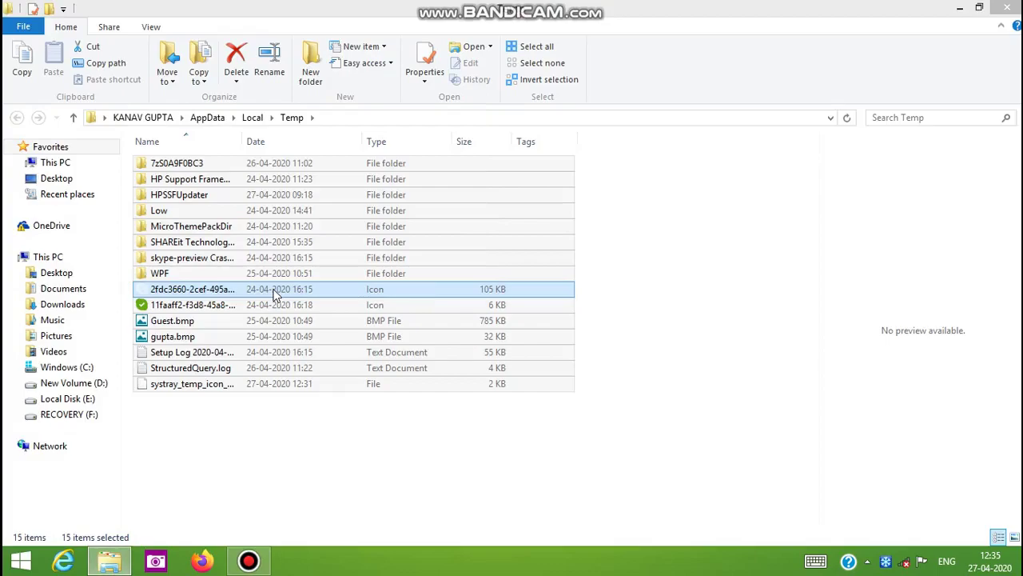
pyautogui.press('Delete')
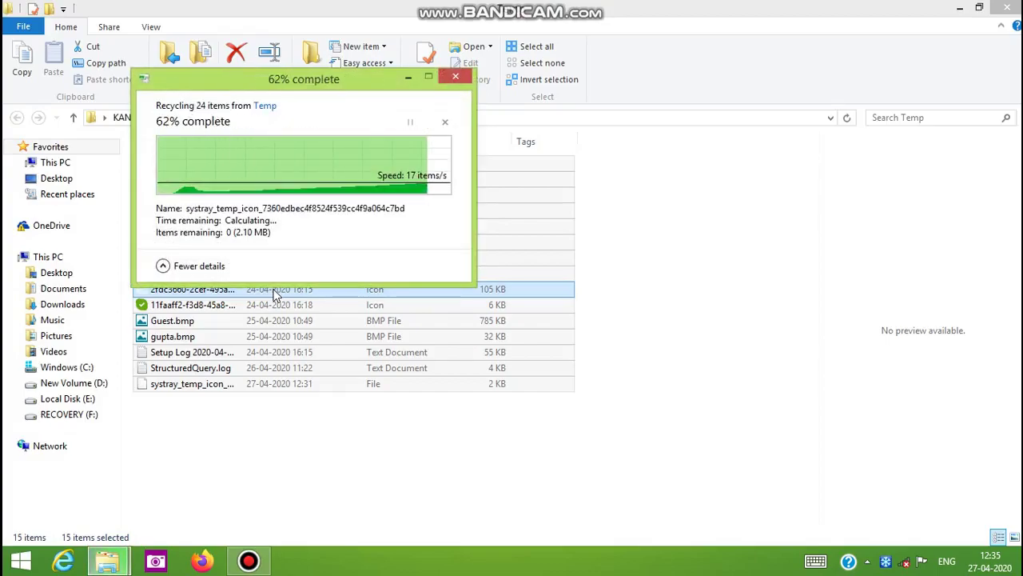
pyautogui.click(1005, 8)
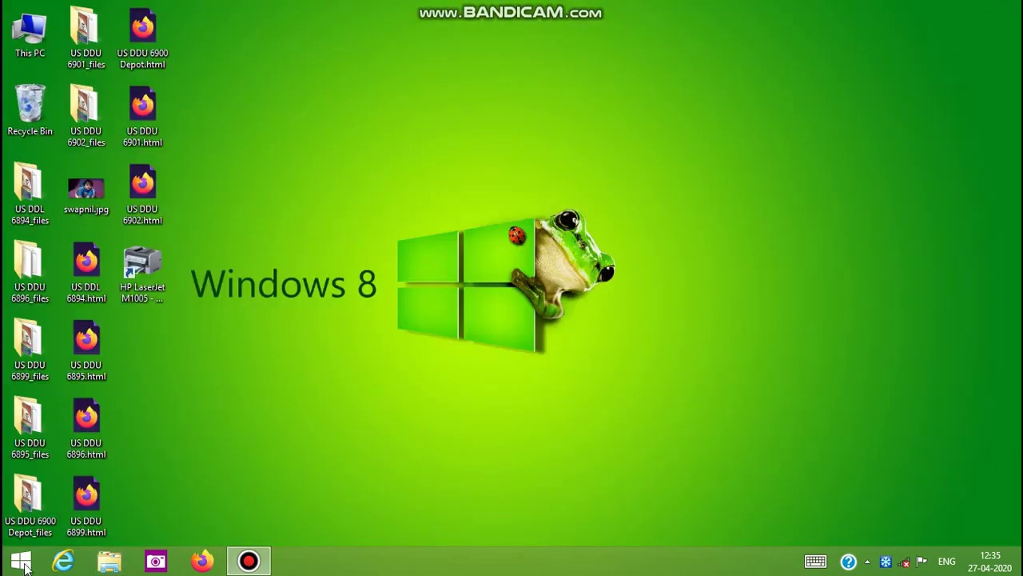
# Step: Open the Windows system Temp folder by running temp
pyautogui.rightClick(22, 564)
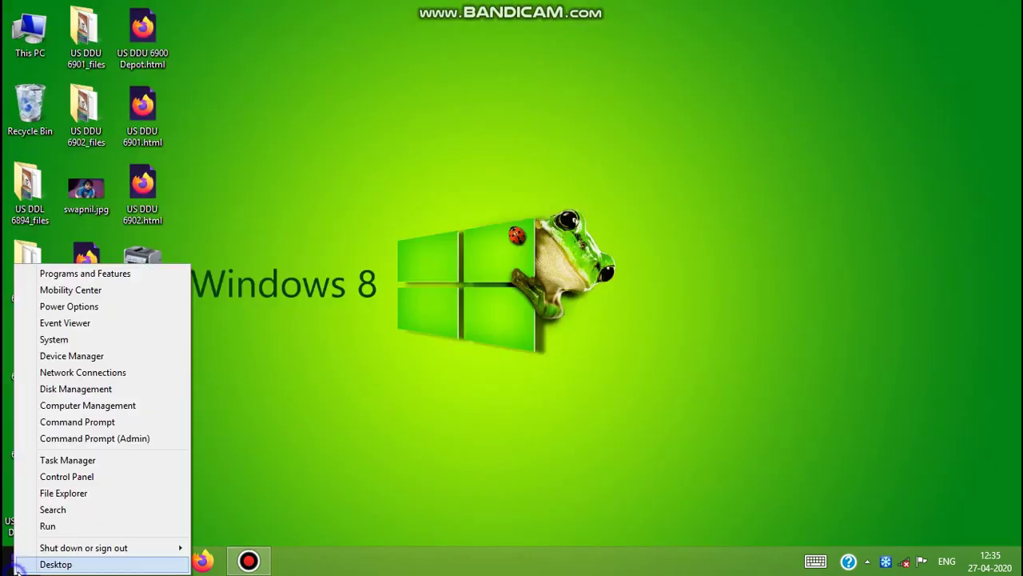
pyautogui.click(36, 529)
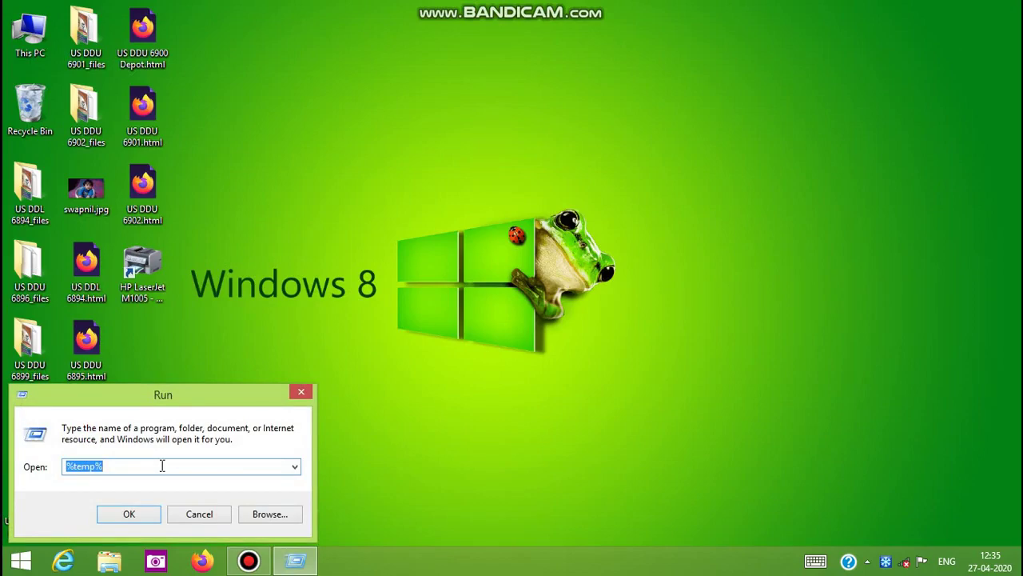
pyautogui.write('temp')
pyautogui.click(128, 514)
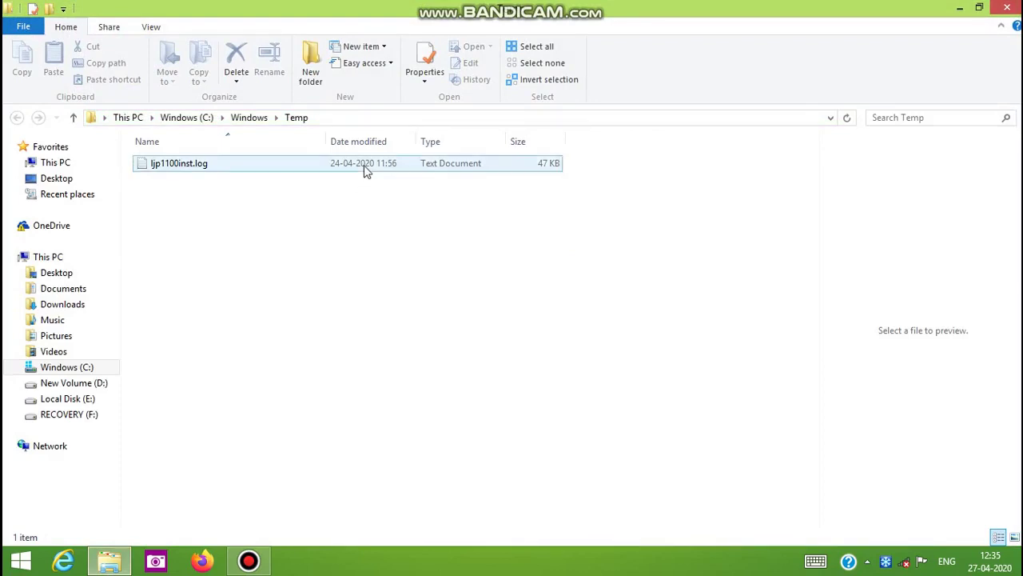
# Step: Delete everything in the Windows Temp folder and close its window
pyautogui.hotkey('ctrl', 'a')
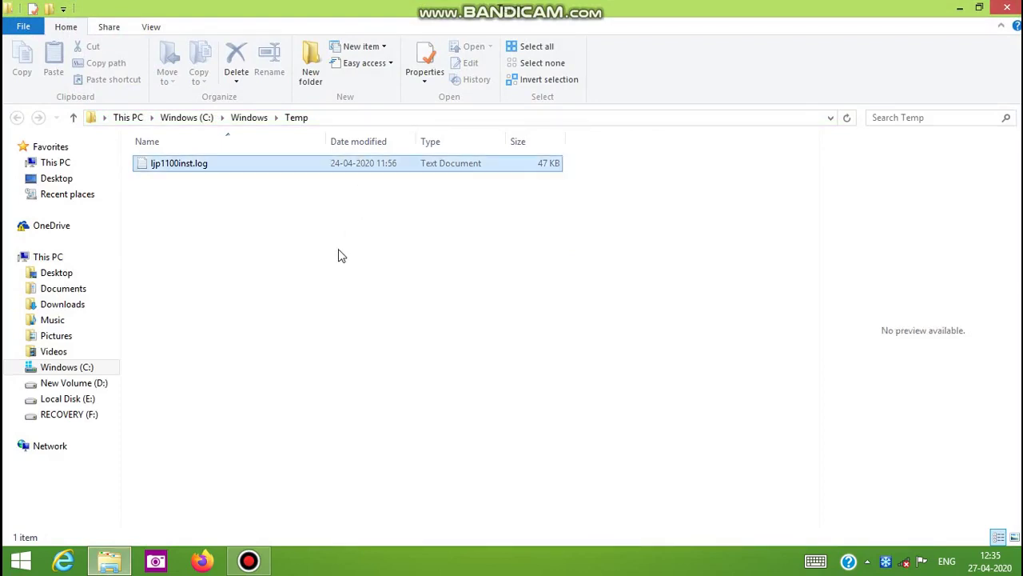
pyautogui.press('Delete')
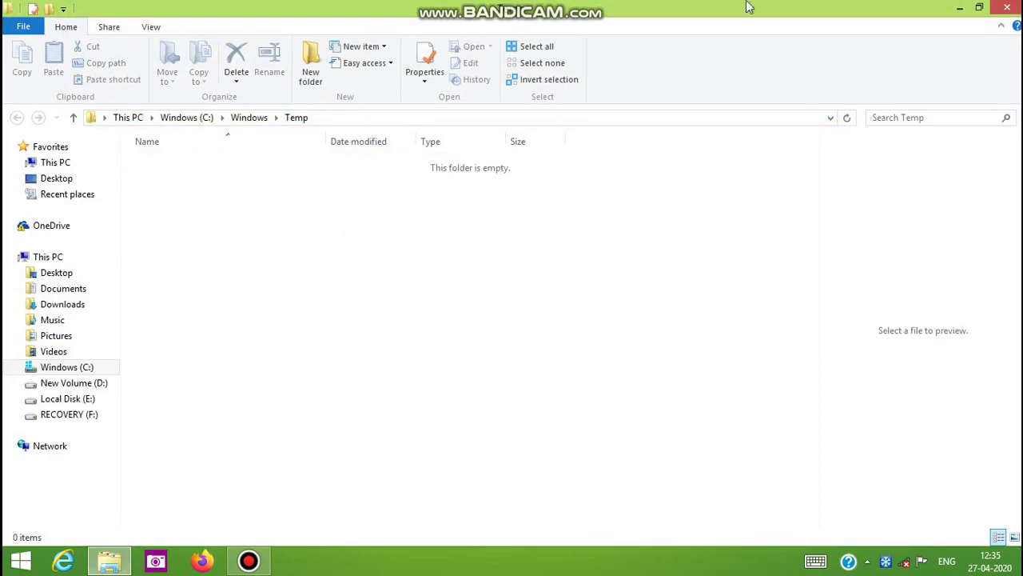
pyautogui.click(1007, 7)
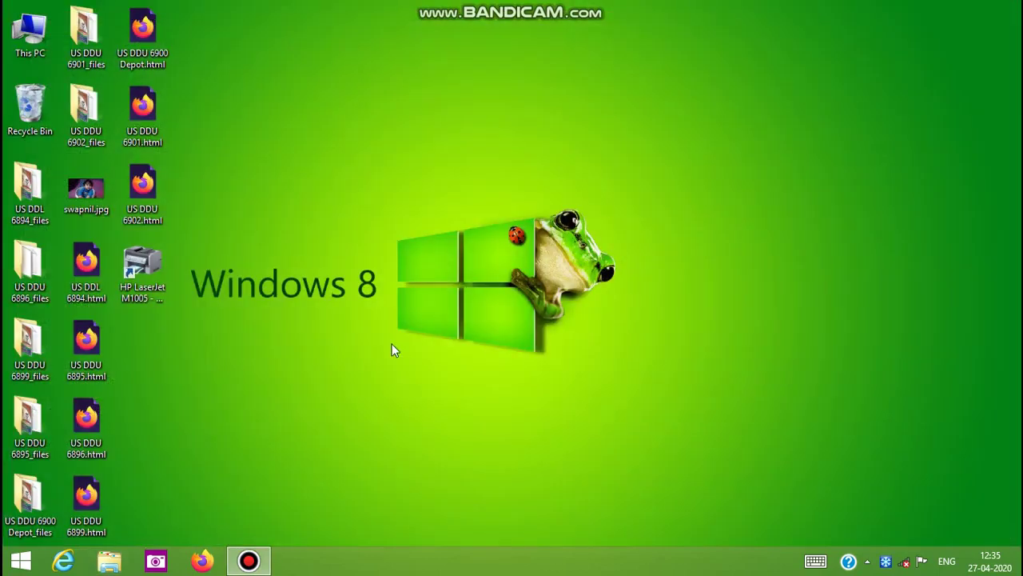
# Step: Open the Windows Prefetch folder by running prefetch, granting permanent access to the folder
pyautogui.rightClick(24, 564)
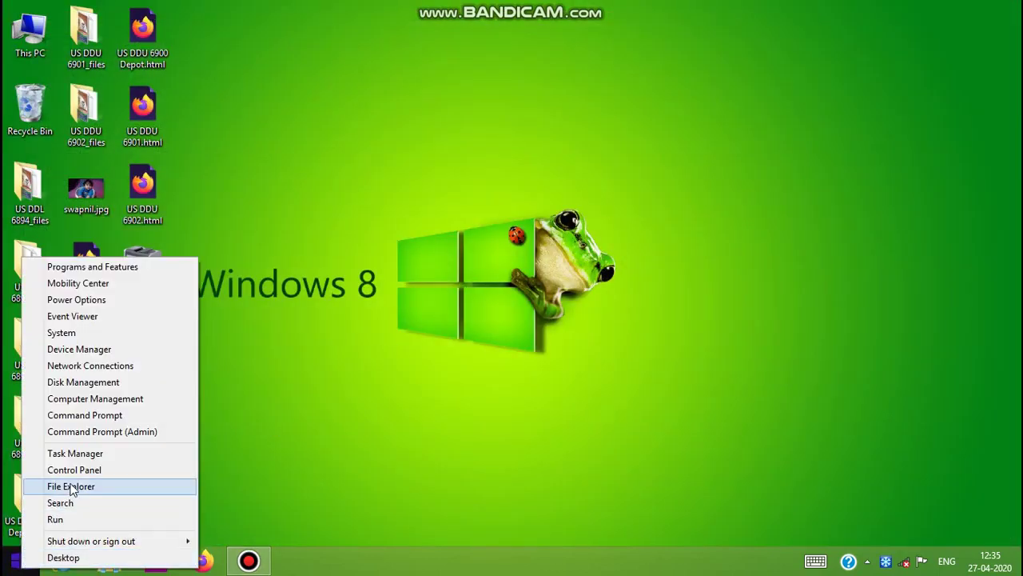
pyautogui.click(58, 519)
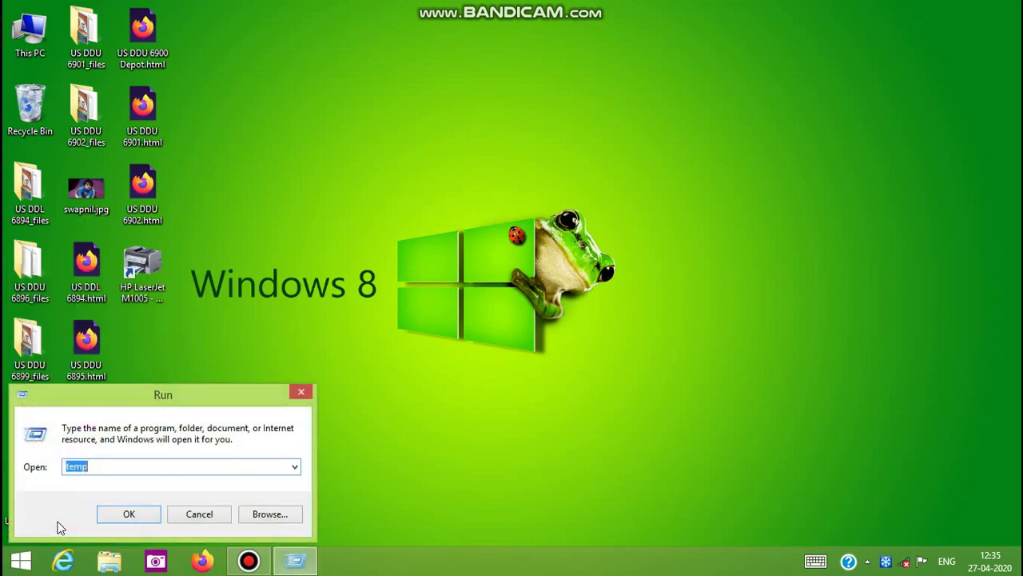
pyautogui.write('prefe')
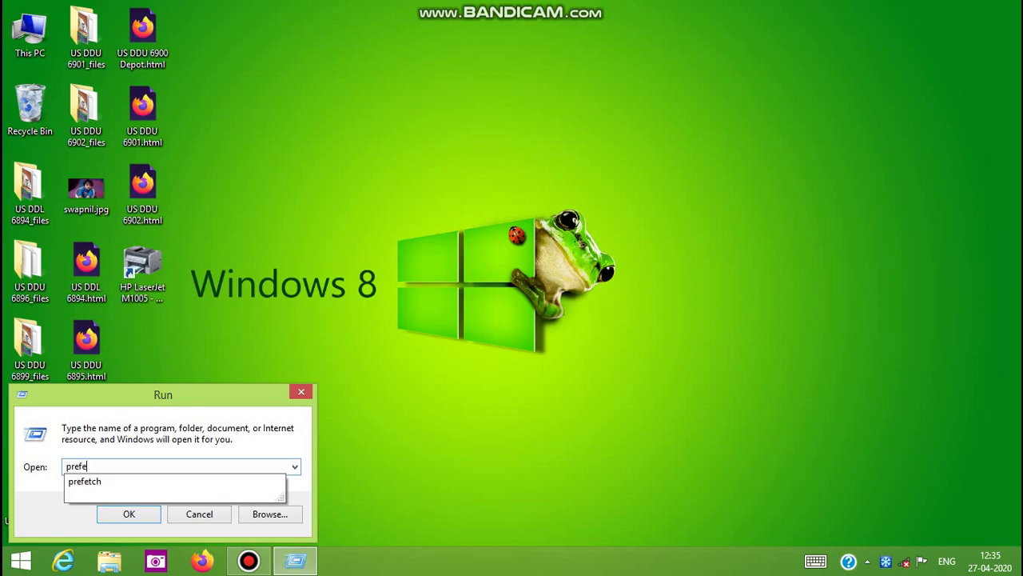
pyautogui.write('tch')
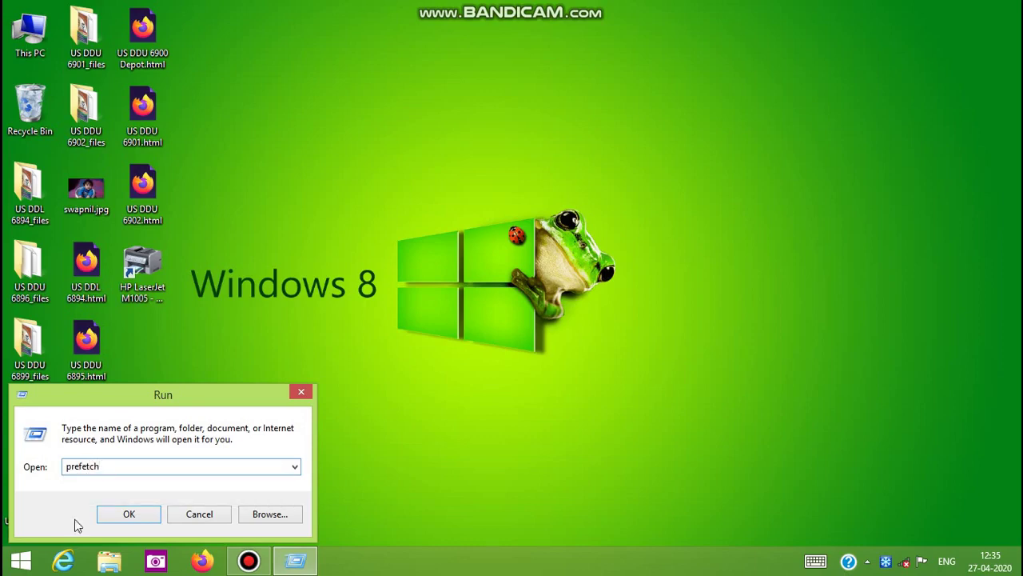
pyautogui.click(126, 514)
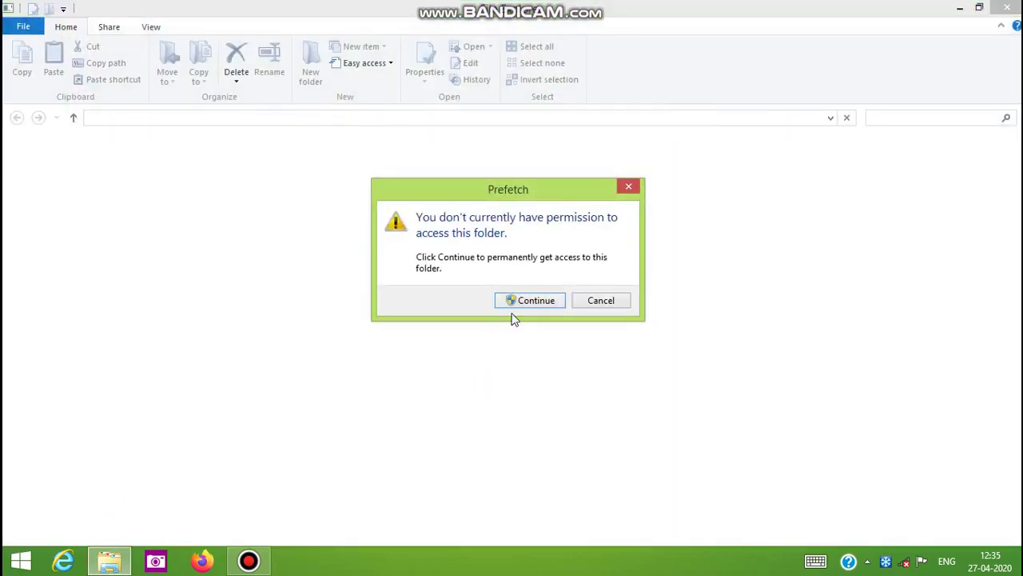
pyautogui.click(514, 305)
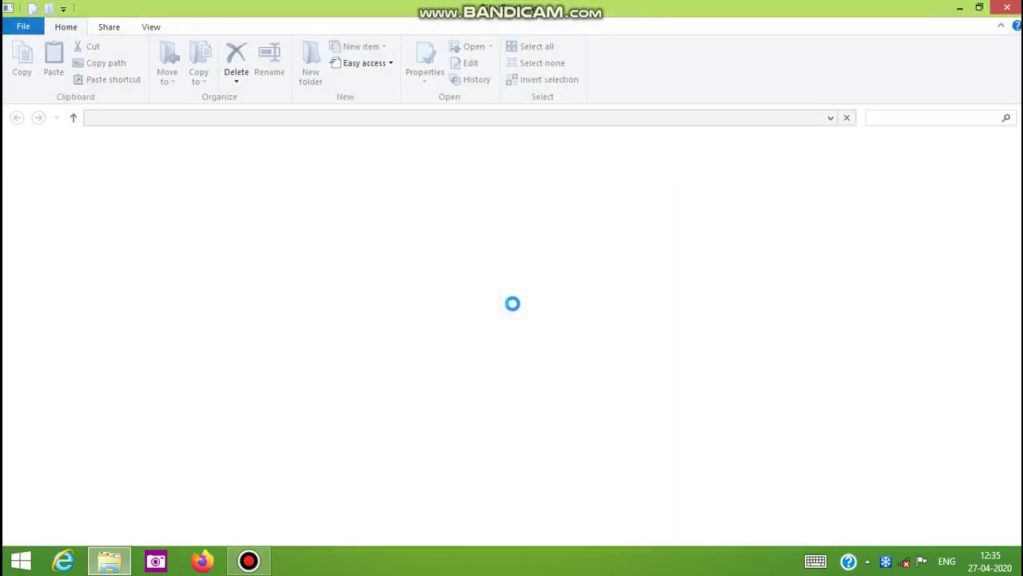
# Step: Delete all items in the Prefetch folder and close its window
pyautogui.hotkey('ctrl', 'a')
pyautogui.click(733, 283)
pyautogui.hotkey('alt', 'F4')
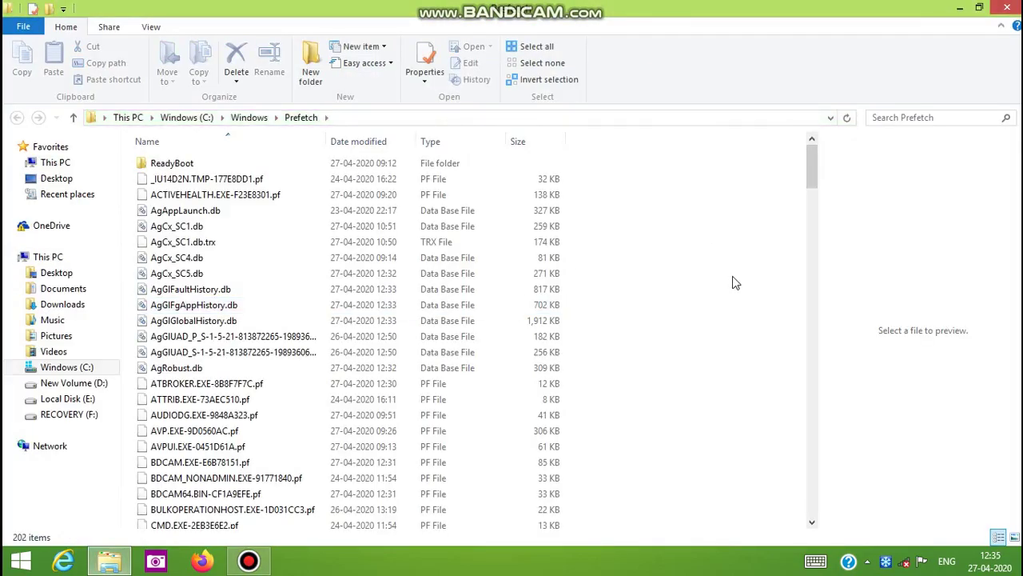
pyautogui.hotkey('ctrl', 'a')
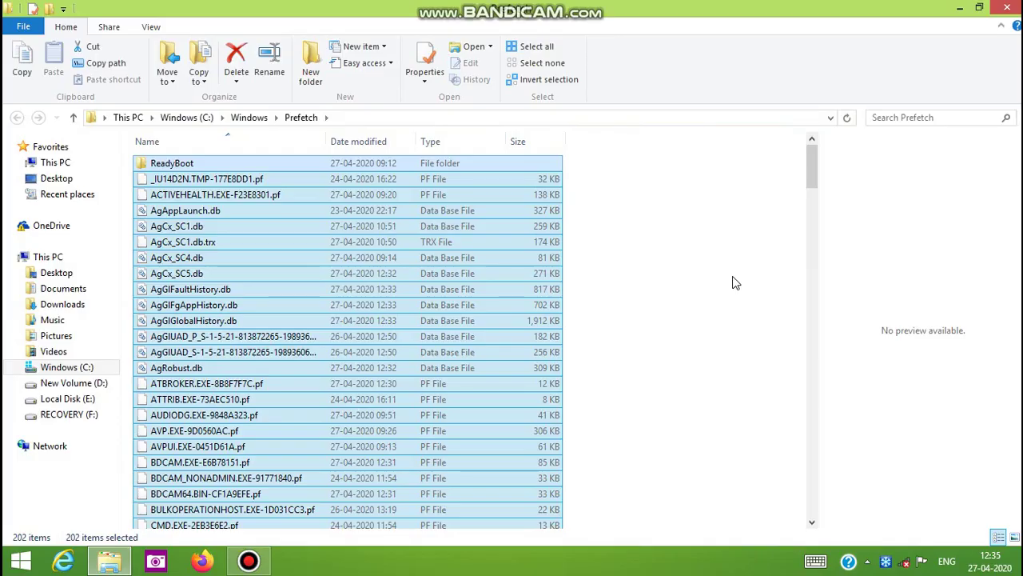
pyautogui.press('Delete')
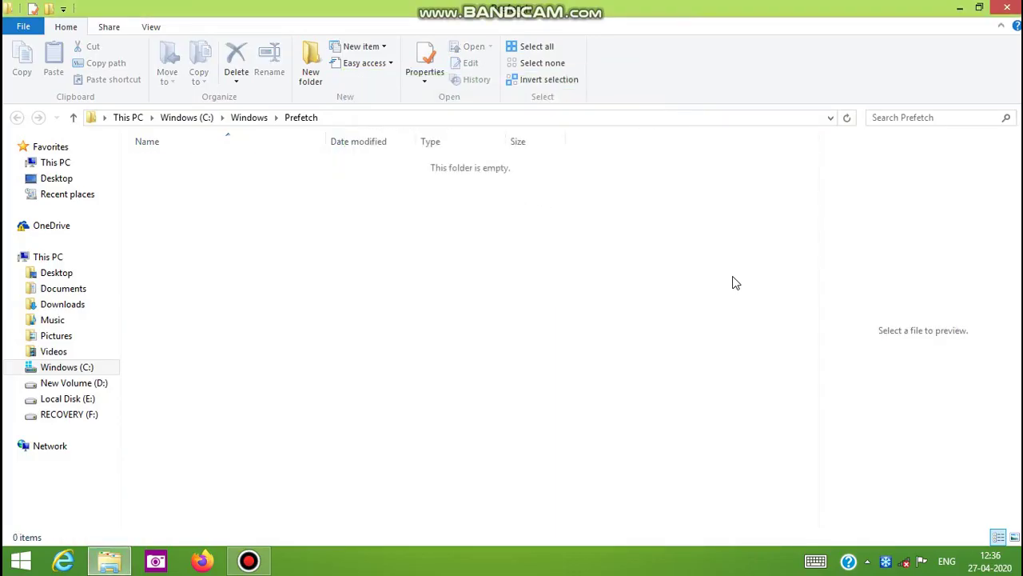
pyautogui.click(1009, 8)
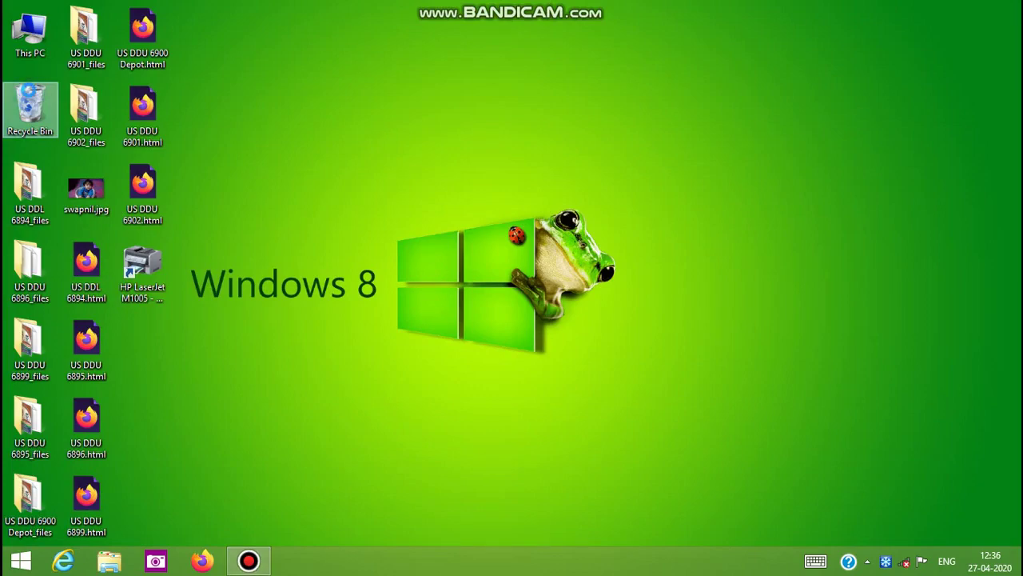
# Step: Empty the Recycle Bin and permanently delete all its items
pyautogui.rightClick(29, 89)
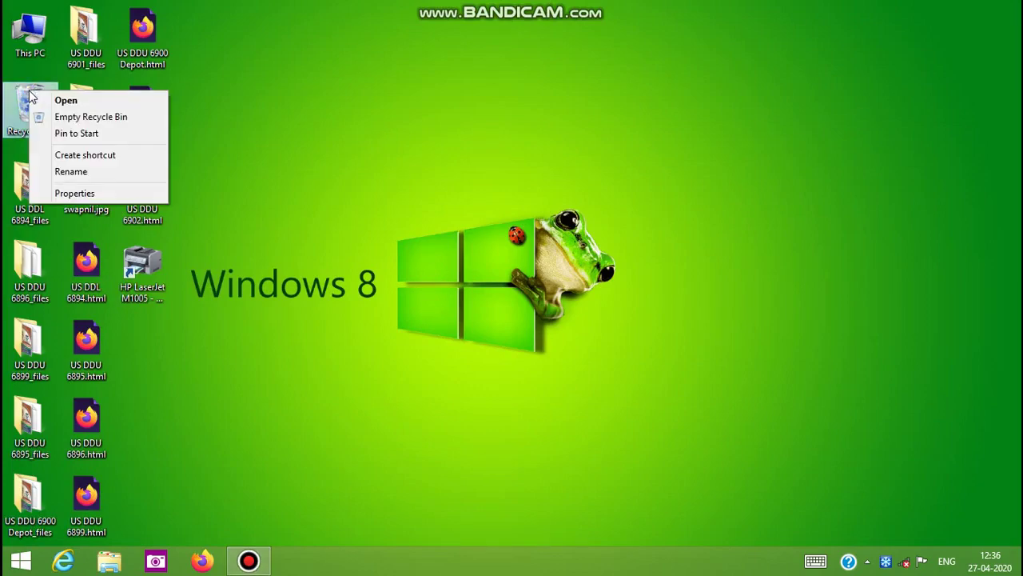
pyautogui.click(66, 116)
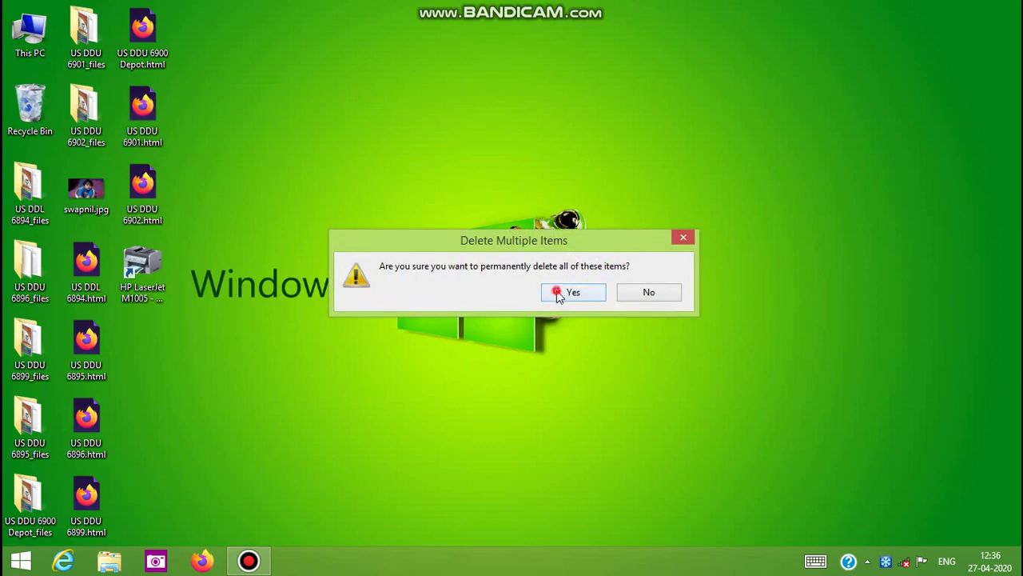
pyautogui.click(557, 294)
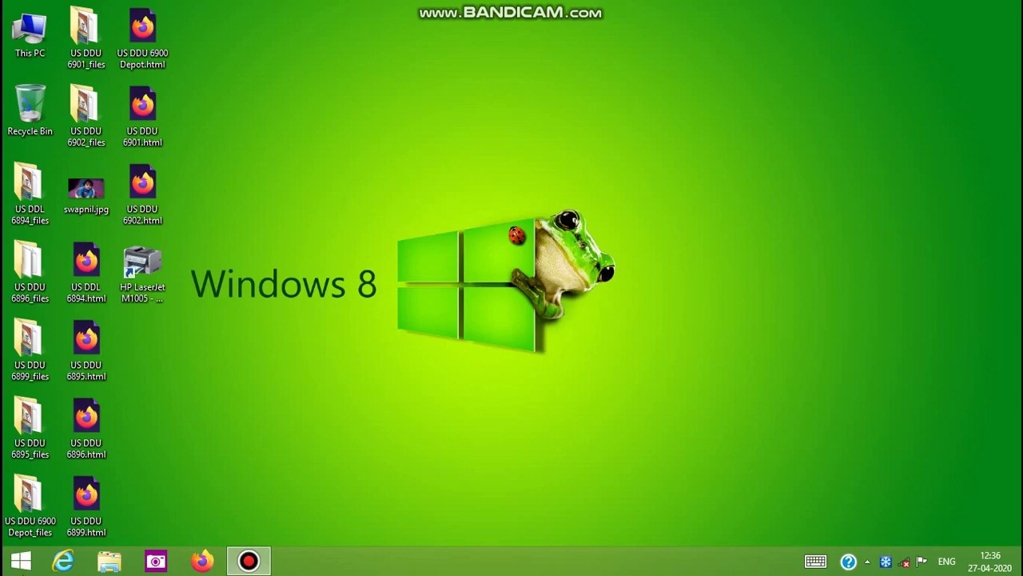
# Step: Examine the status and startup impact of the startup programs in Task Manager and close it
pyautogui.rightClick(20, 561)
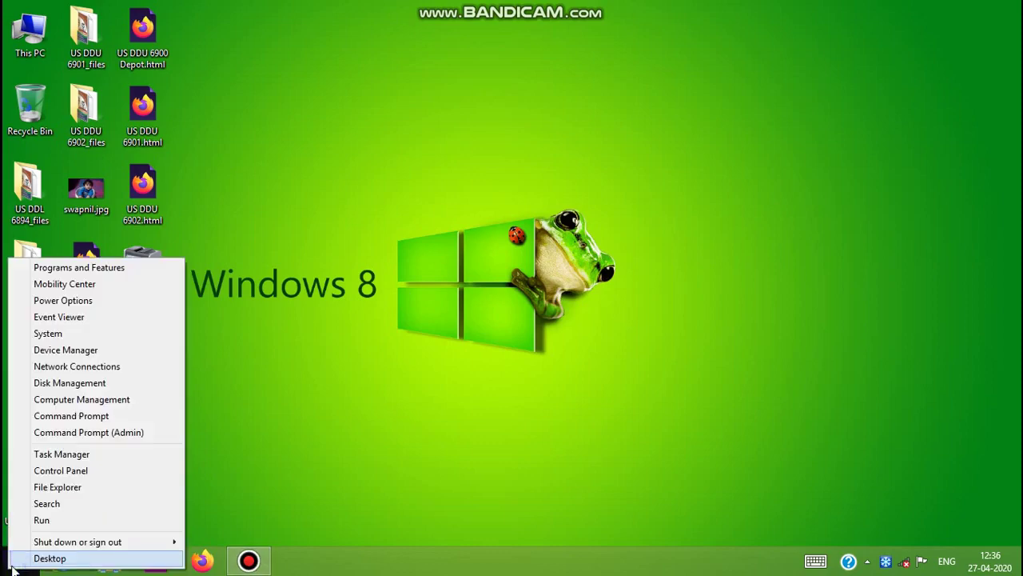
pyautogui.click(64, 454)
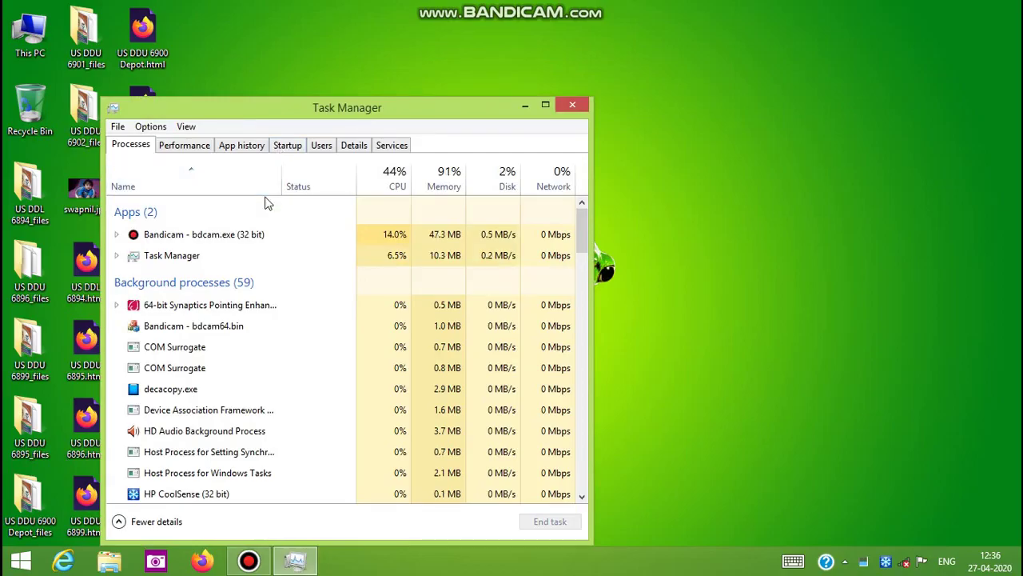
pyautogui.click(289, 147)
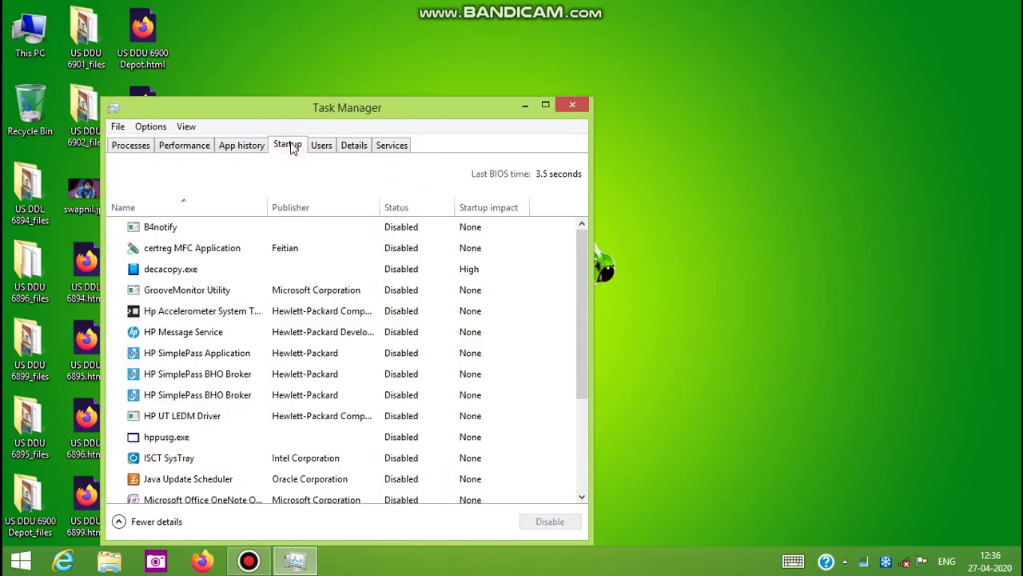
pyautogui.scroll(-1, 358, 248)
pyautogui.scroll(1, 358, 248)
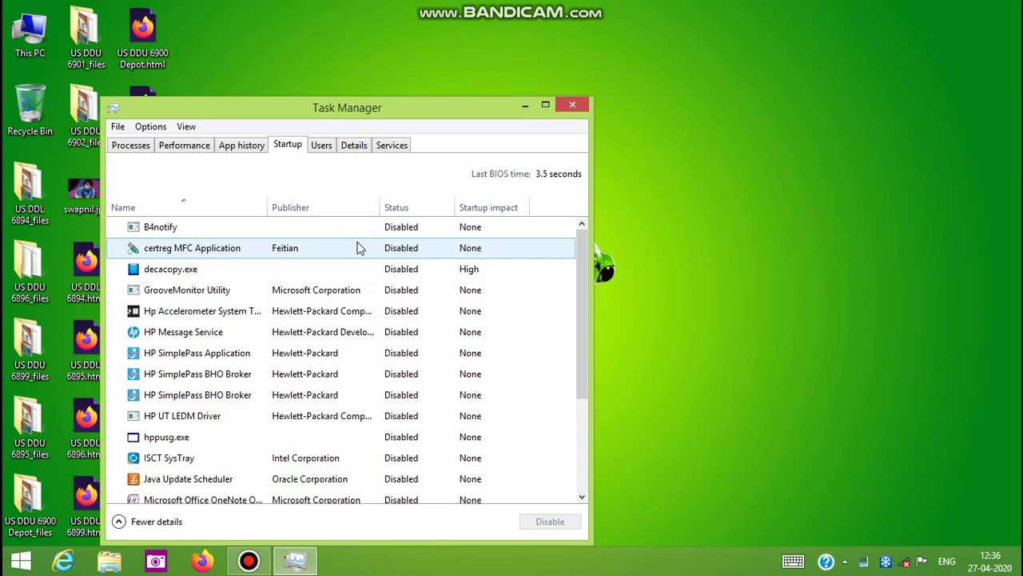
pyautogui.scroll(-7, 358, 248)
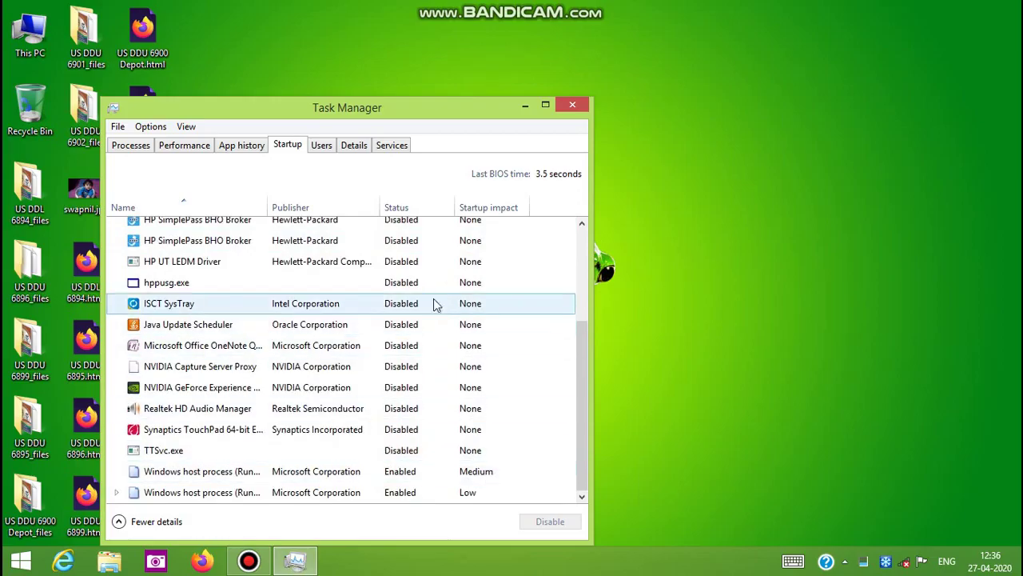
pyautogui.scroll(7, 442, 289)
pyautogui.scroll(-1, 442, 289)
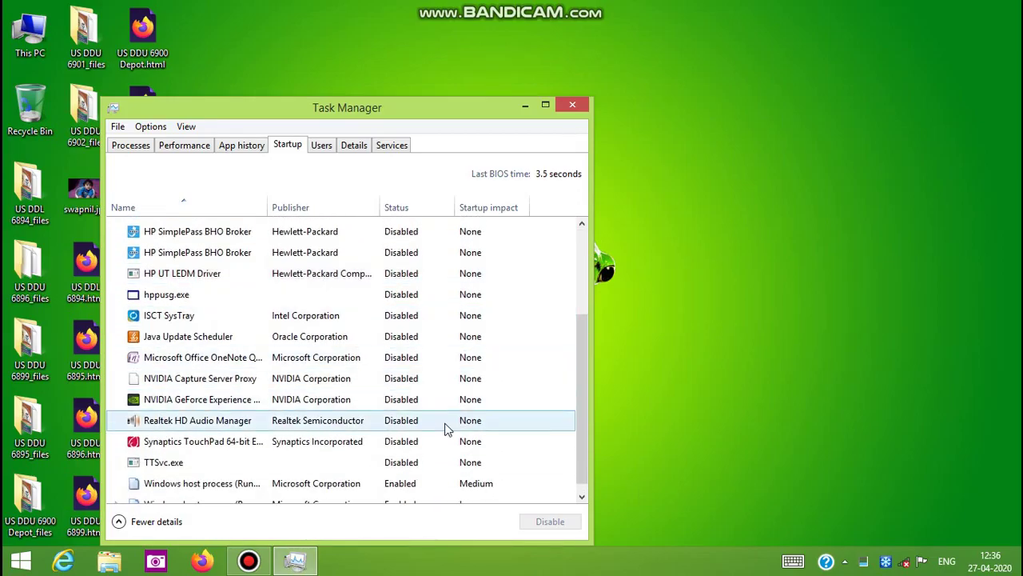
pyautogui.scroll(-1, 445, 423)
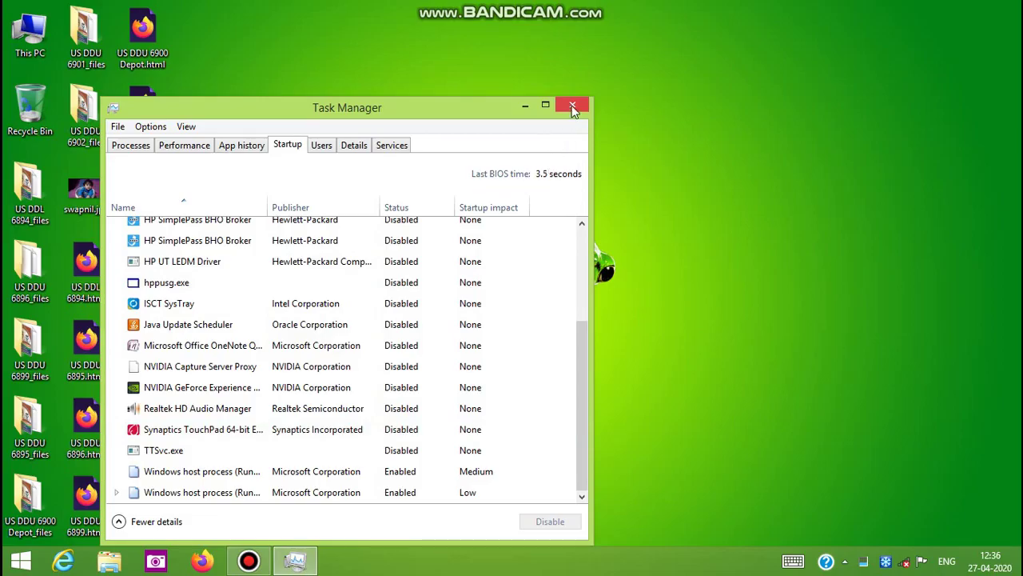
pyautogui.click(358, 392)
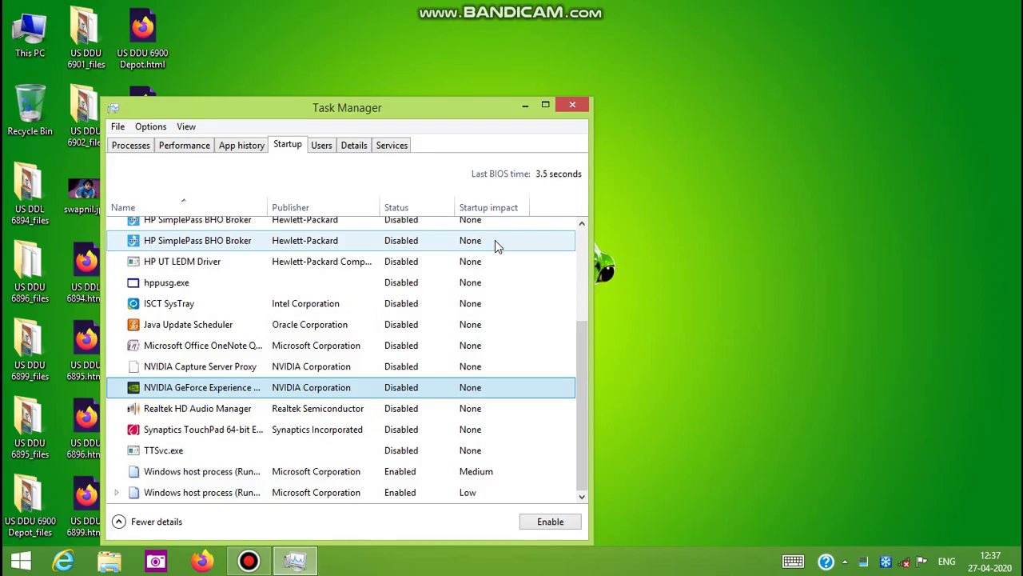
pyautogui.click(574, 106)
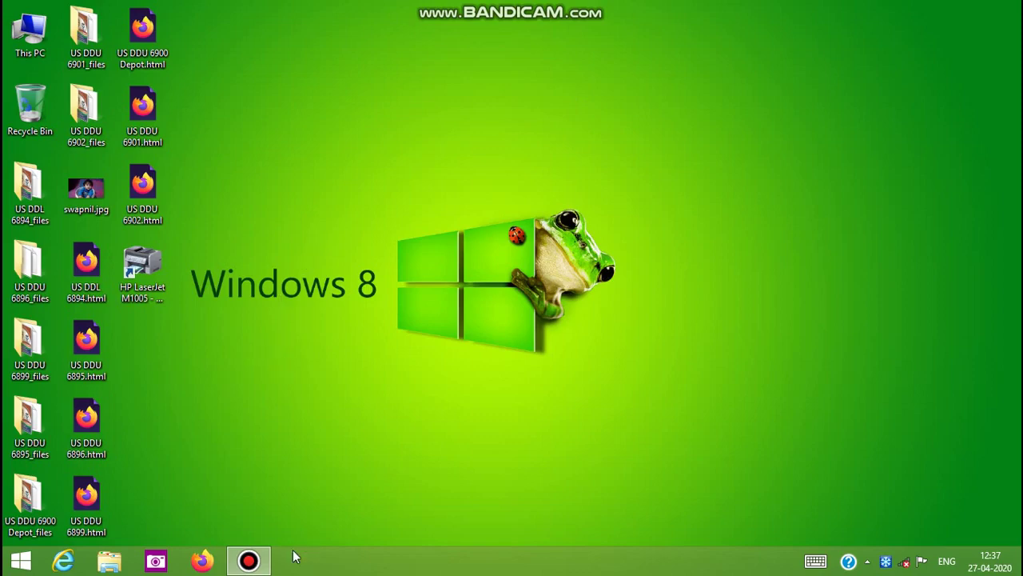
pyautogui.click(250, 564)
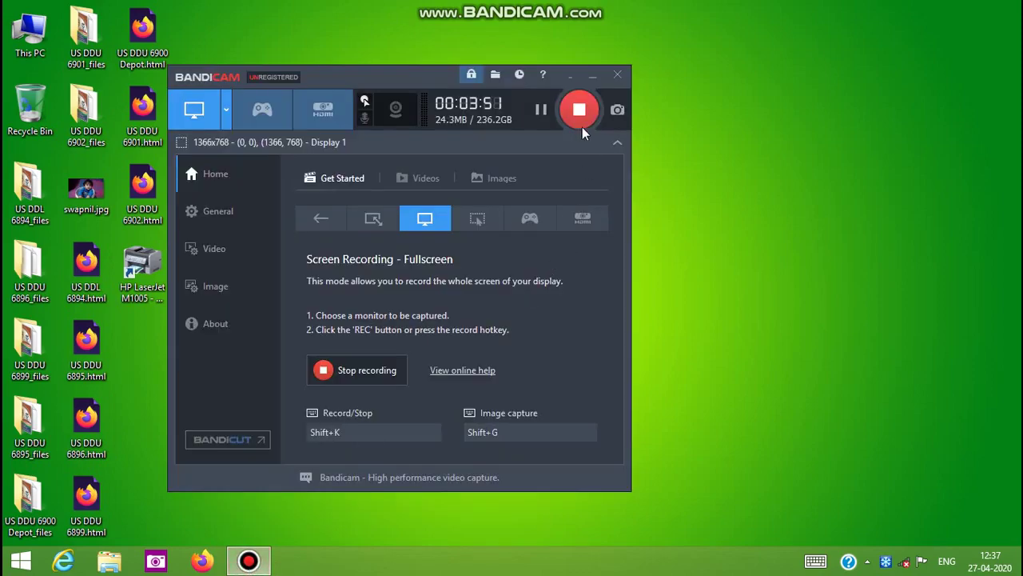
pyautogui.click(592, 77)
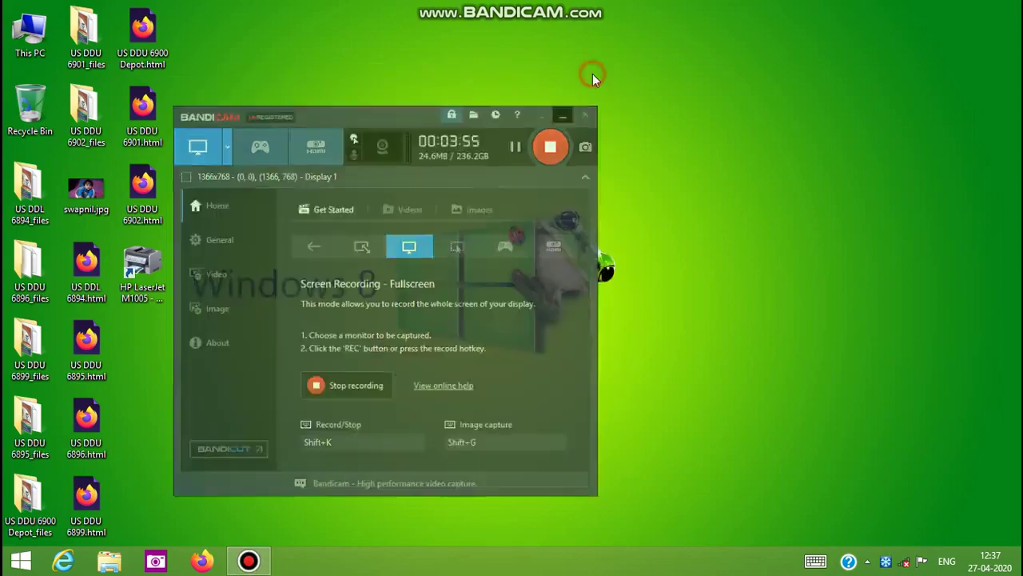
# Step: Open System Configuration by running msconfig
pyautogui.rightClick(37, 561)
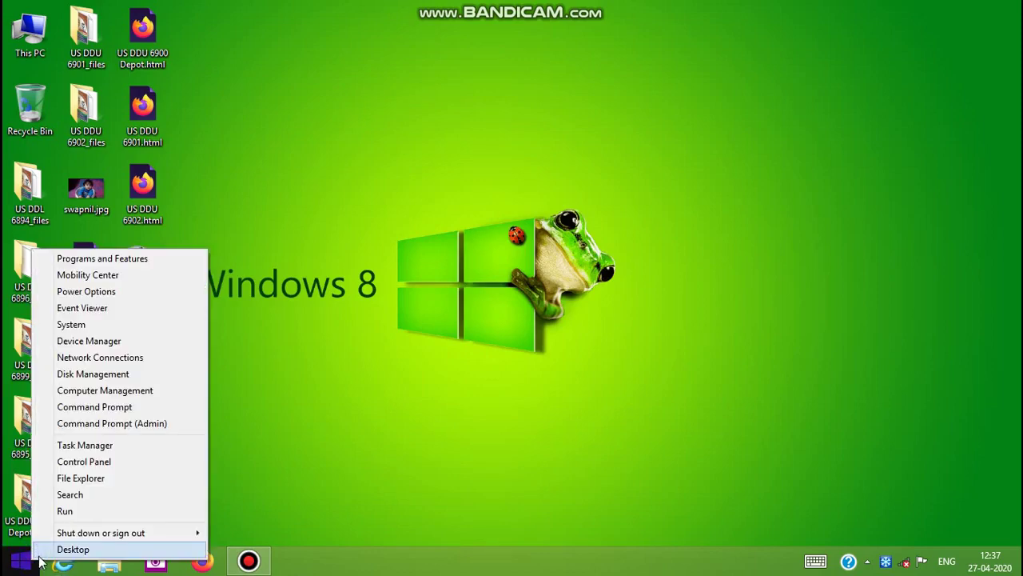
pyautogui.click(65, 511)
pyautogui.write('re')
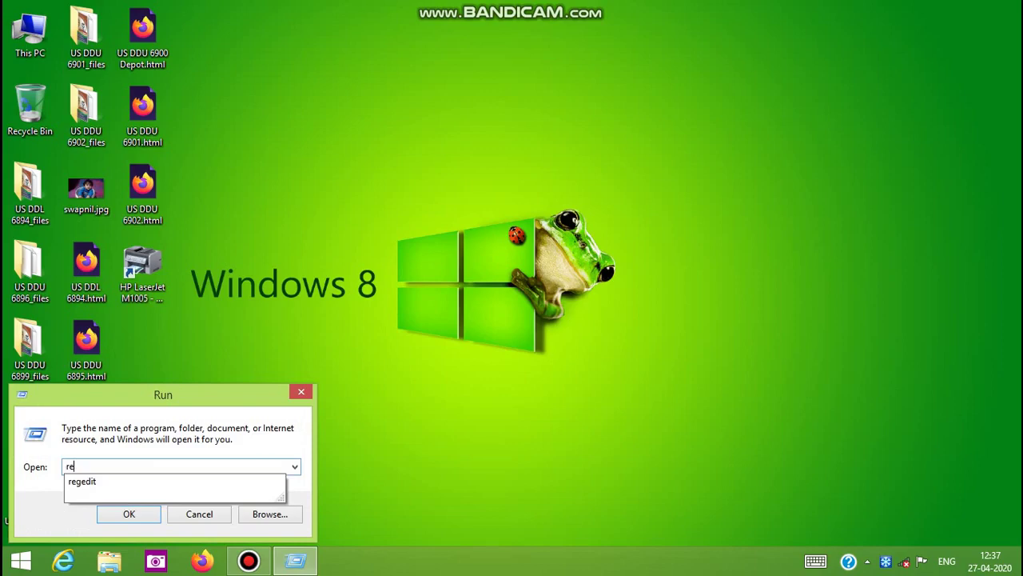
pyautogui.press('BackSpace')
pyautogui.press('BackSpace')
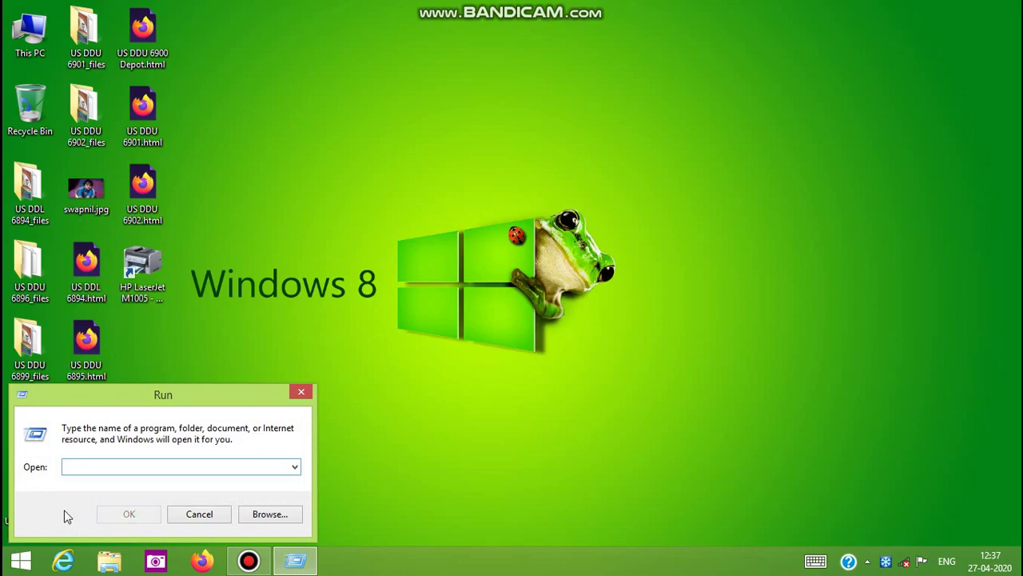
pyautogui.write('ms')
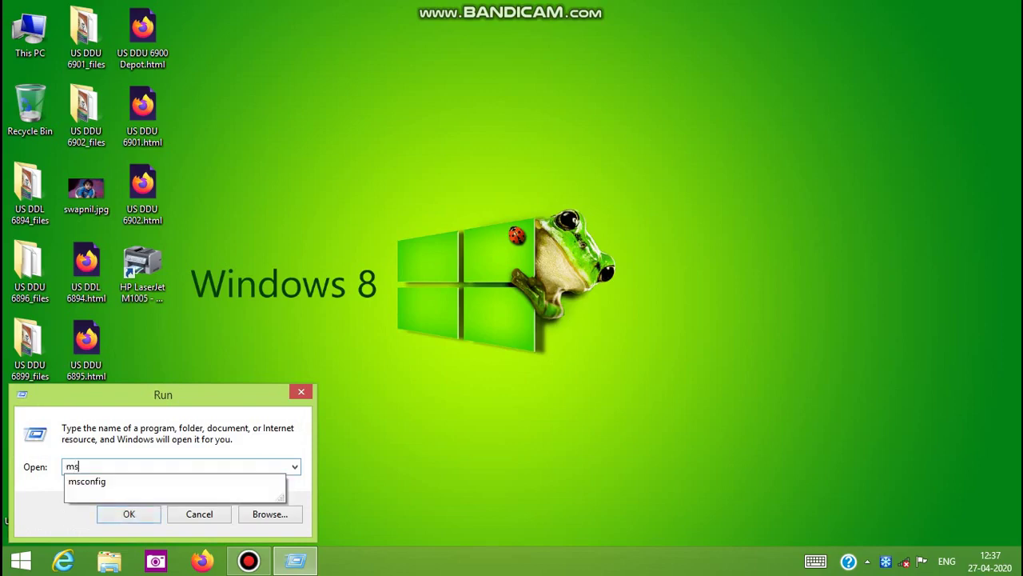
pyautogui.click(76, 482)
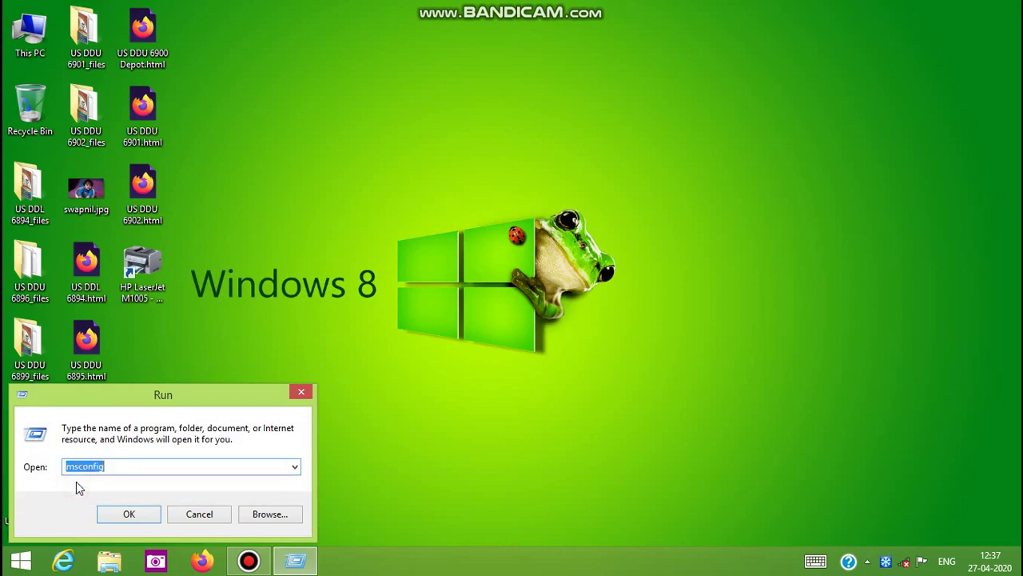
pyautogui.click(131, 514)
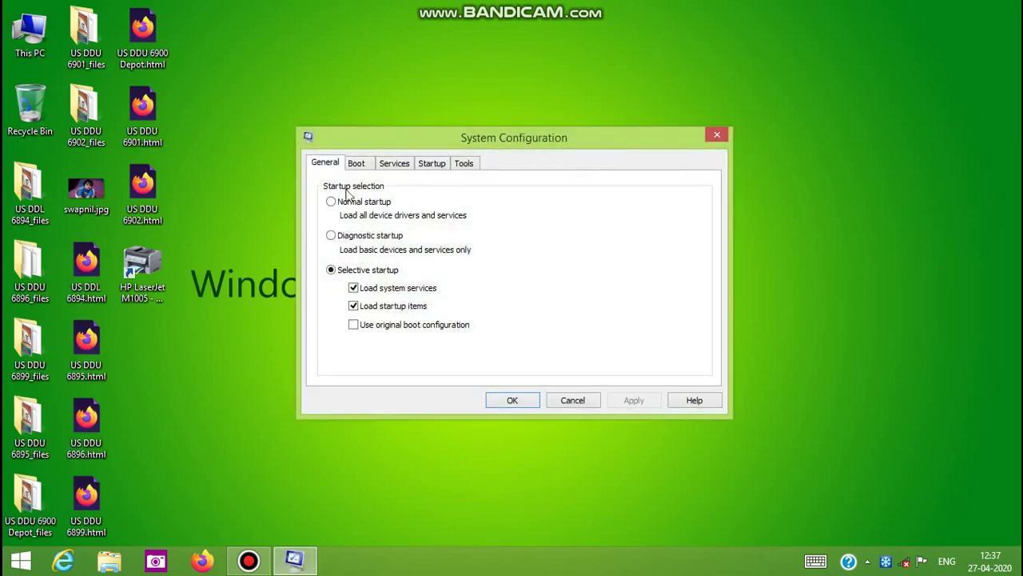
# Step: Review the services list with Microsoft services hidden and shown again, and close System Configuration
pyautogui.click(404, 165)
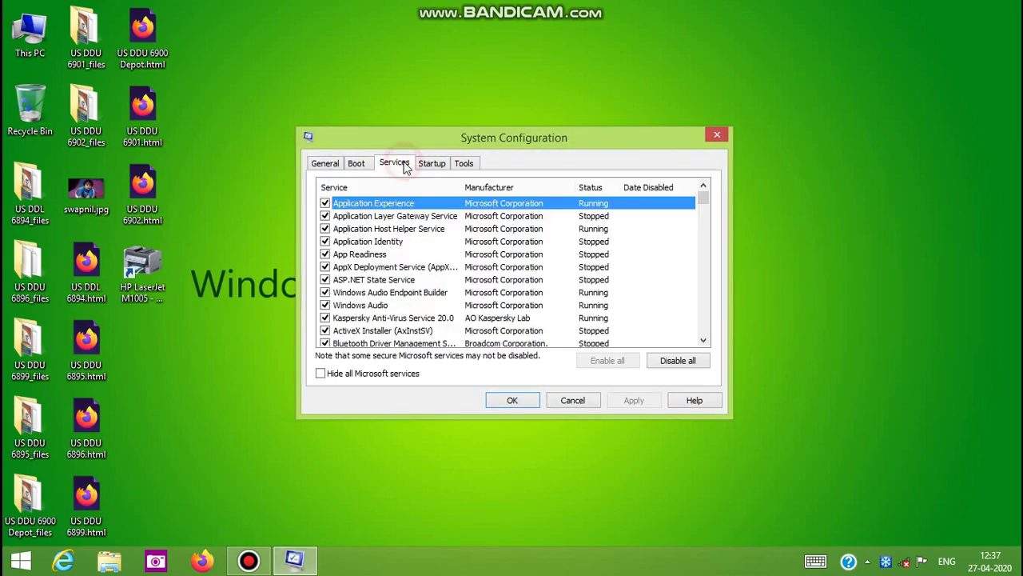
pyautogui.click(348, 379)
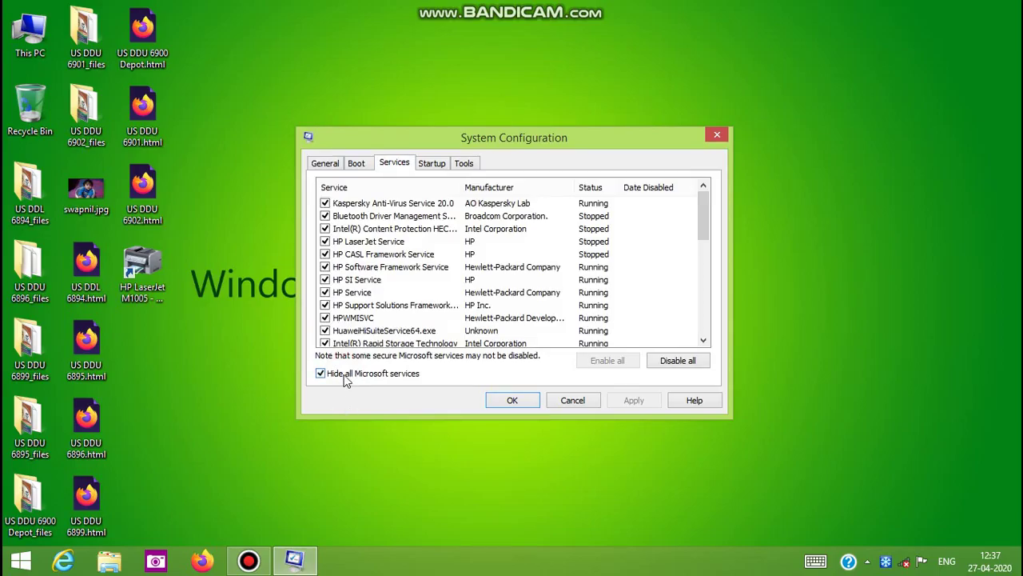
pyautogui.click(345, 380)
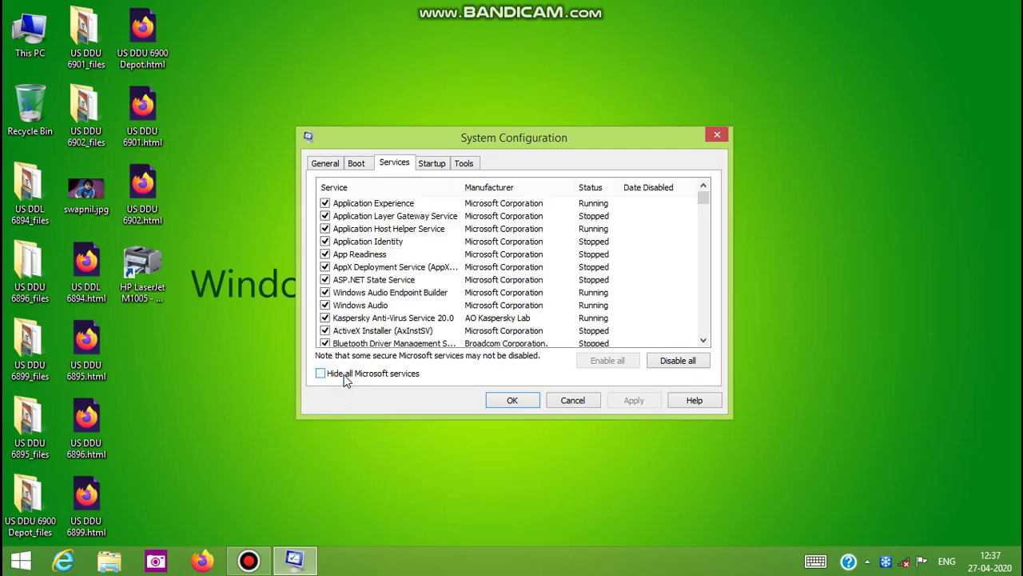
pyautogui.click(512, 401)
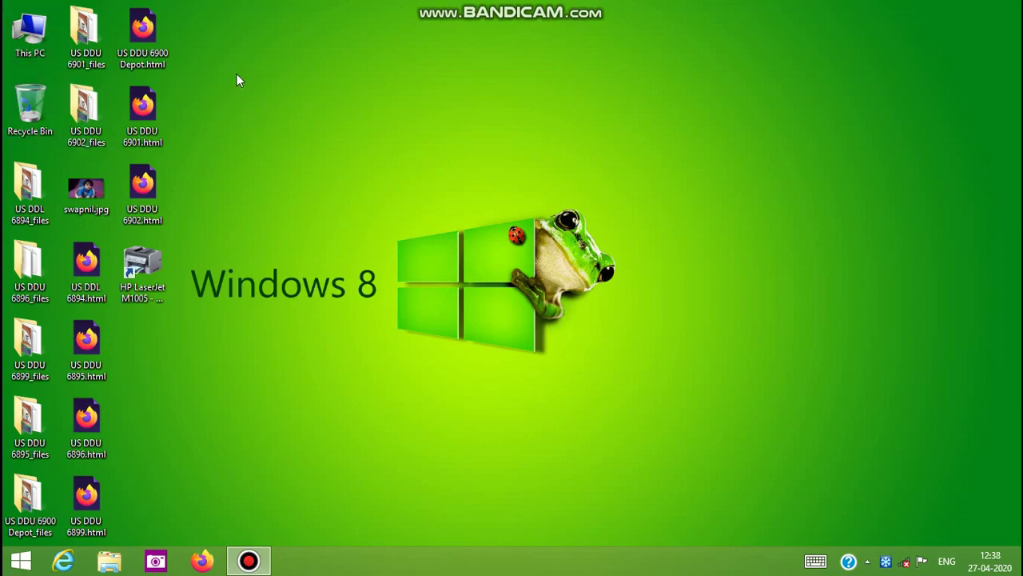
# Step: Open the Virtual Memory settings from This PC's advanced system properties and performance options
pyautogui.rightClick(22, 39)
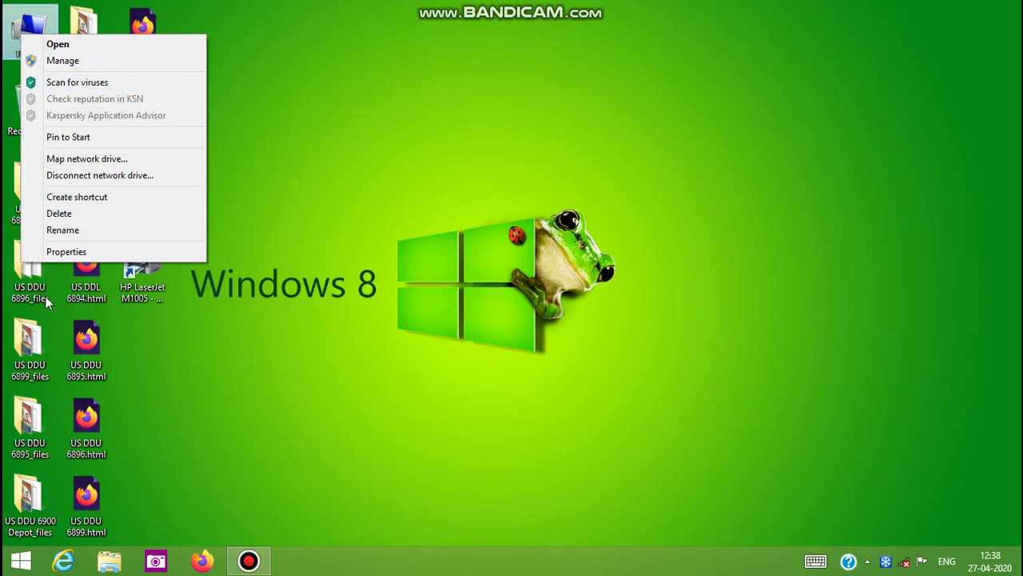
pyautogui.click(46, 252)
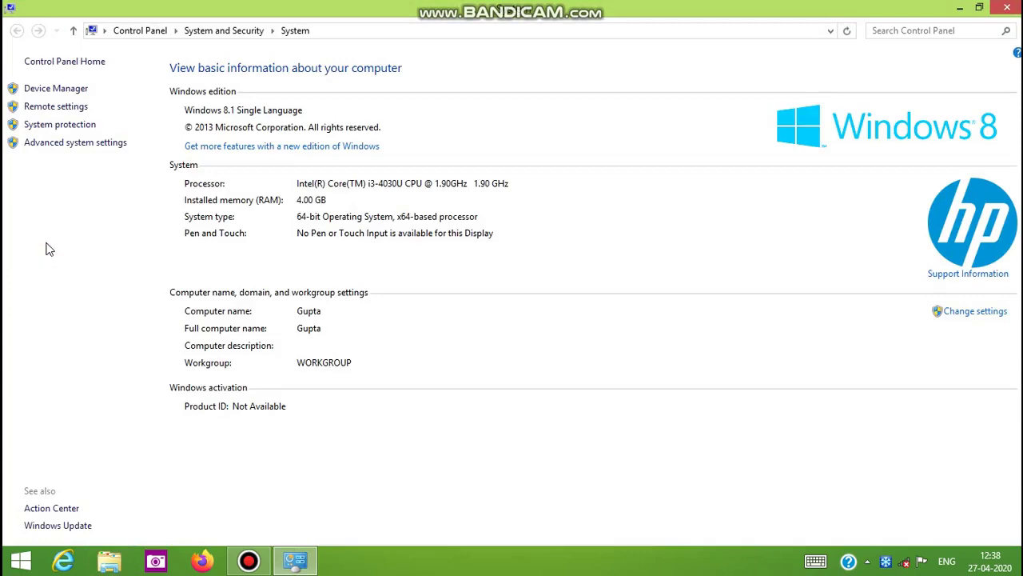
pyautogui.click(83, 145)
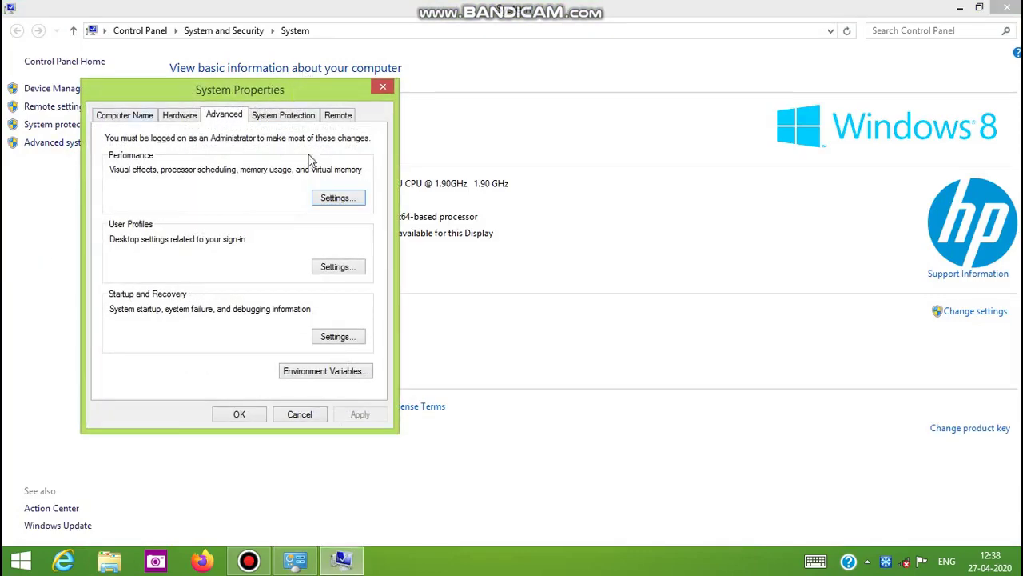
pyautogui.click(348, 204)
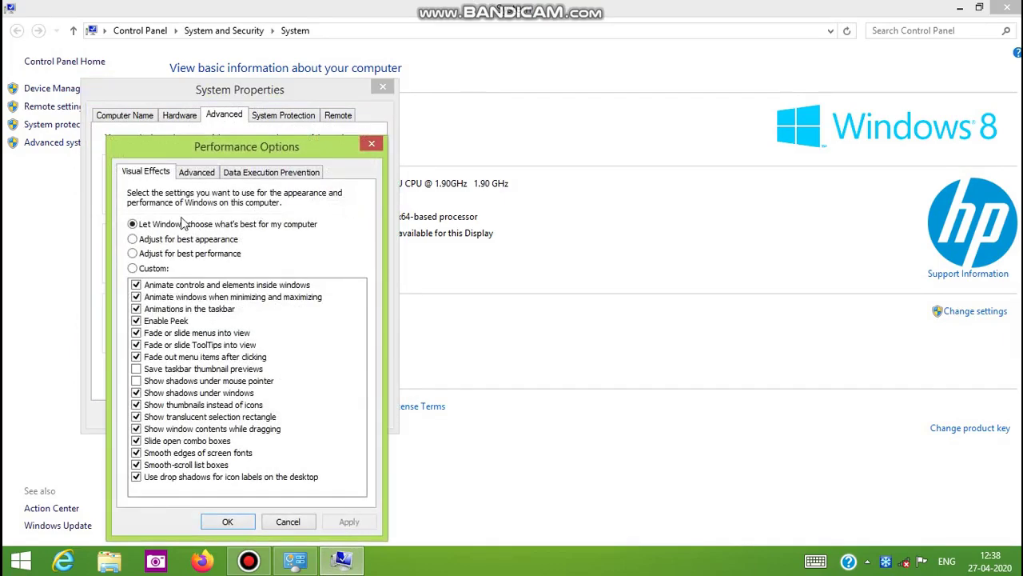
pyautogui.click(193, 173)
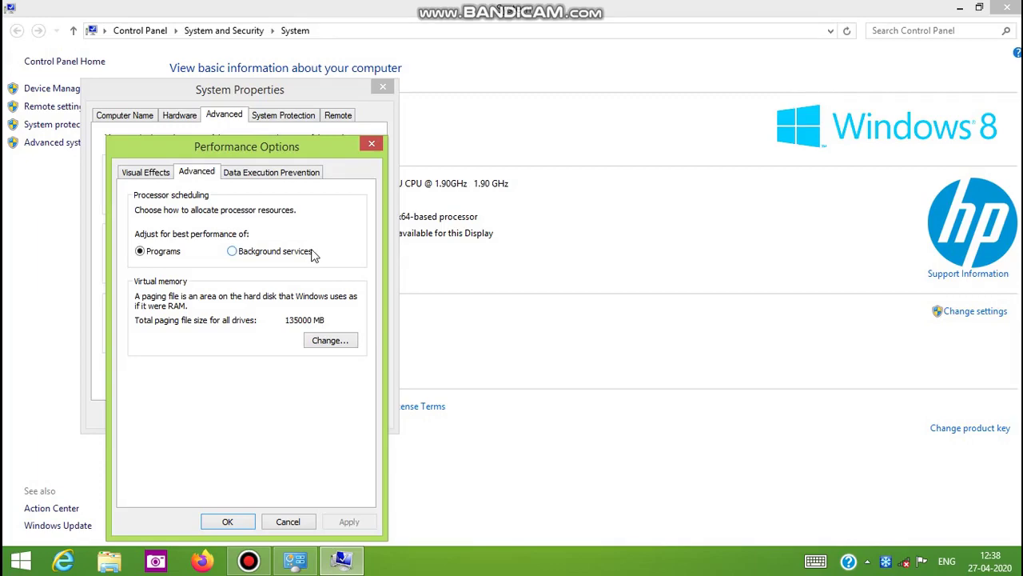
pyautogui.click(317, 341)
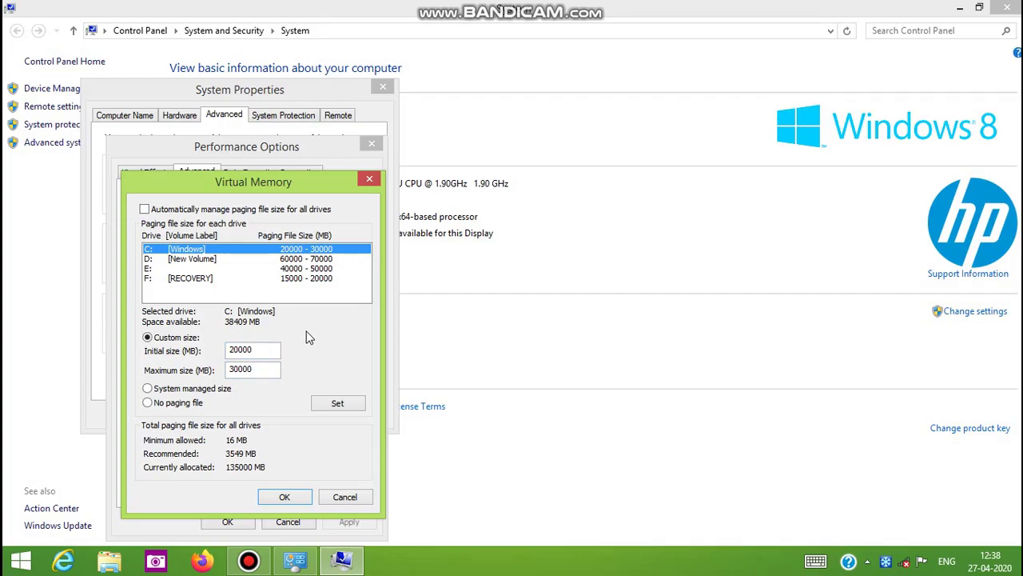
pyautogui.click(284, 497)
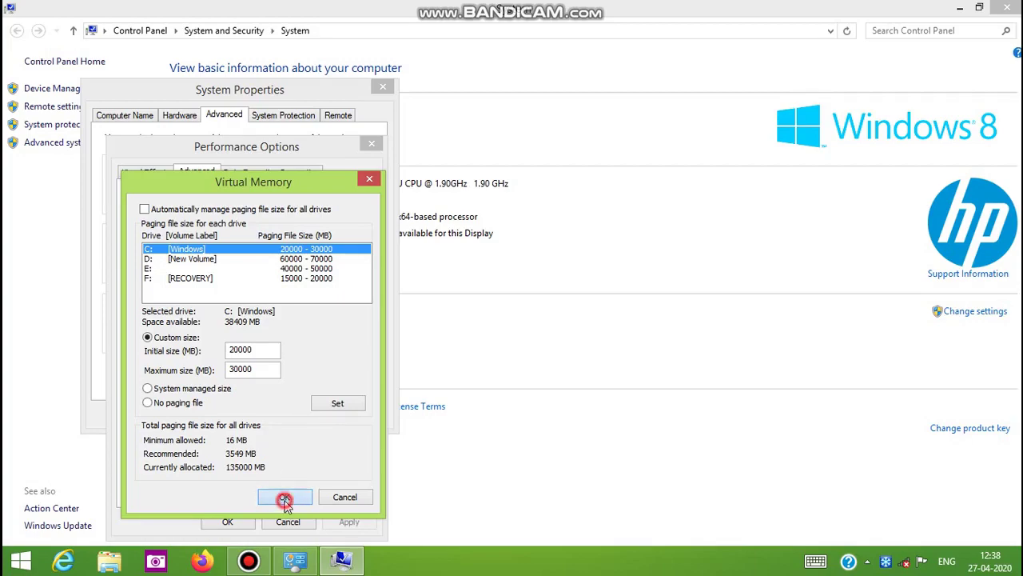
pyautogui.click(324, 343)
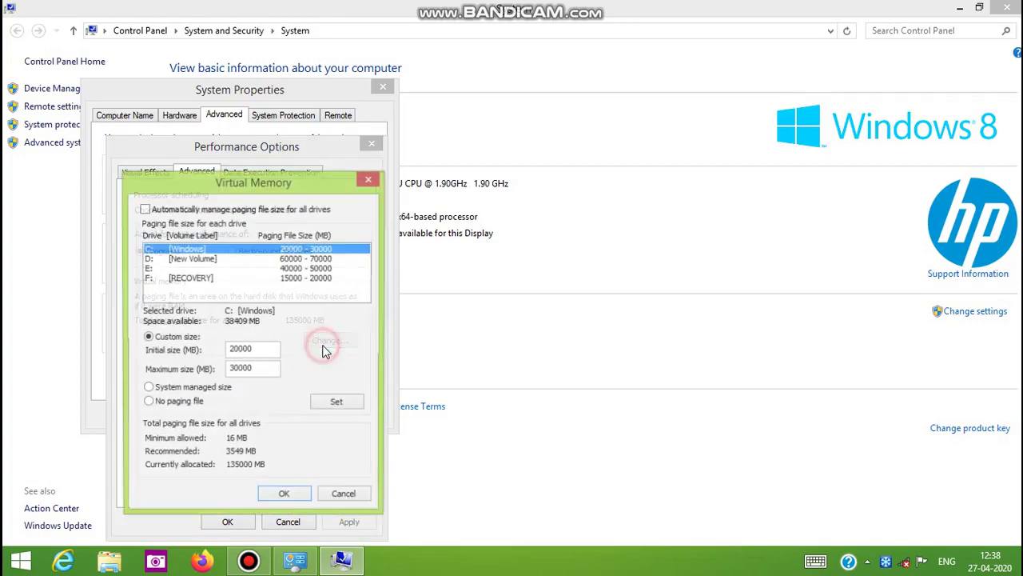
# Step: Set the custom initial paging file size of drive D: to 65000 MB and accept the virtual memory settings
pyautogui.click(232, 260)
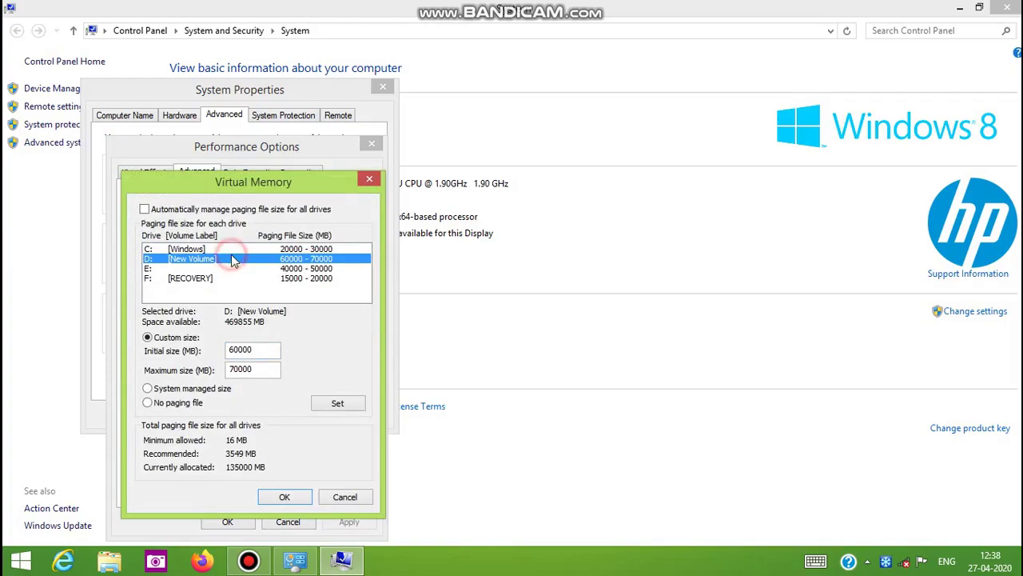
pyautogui.click(261, 350)
pyautogui.press('BackSpace')
pyautogui.press('BackSpace')
pyautogui.press('BackSpace')
pyautogui.press('BackSpace')
pyautogui.press('BackSpace')
pyautogui.write('65000')
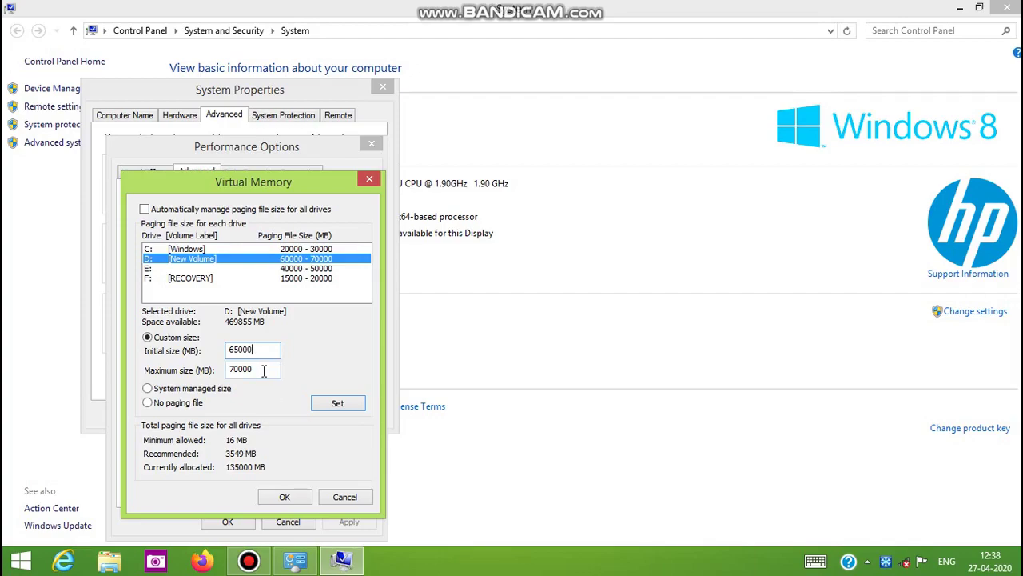
pyautogui.click(328, 406)
pyautogui.click(326, 407)
pyautogui.click(278, 497)
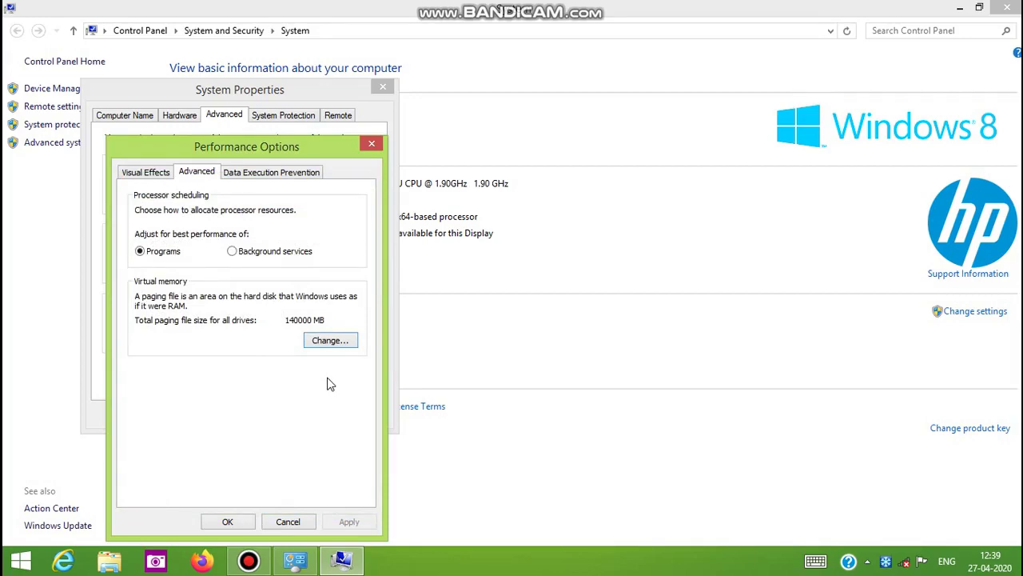
# Step: Accept the Performance Options and System Properties dialogs and close the System window
pyautogui.click(238, 523)
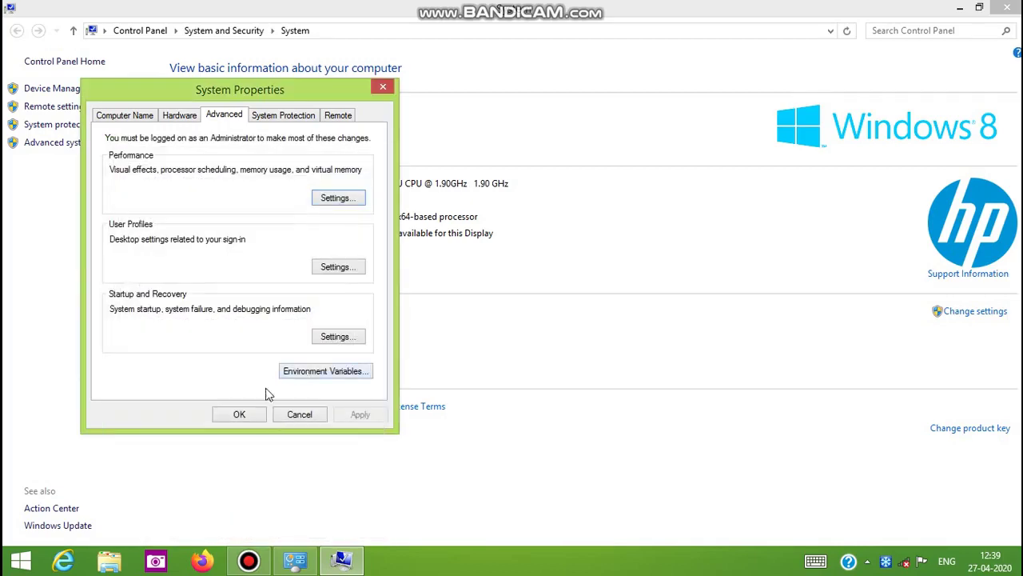
pyautogui.click(239, 415)
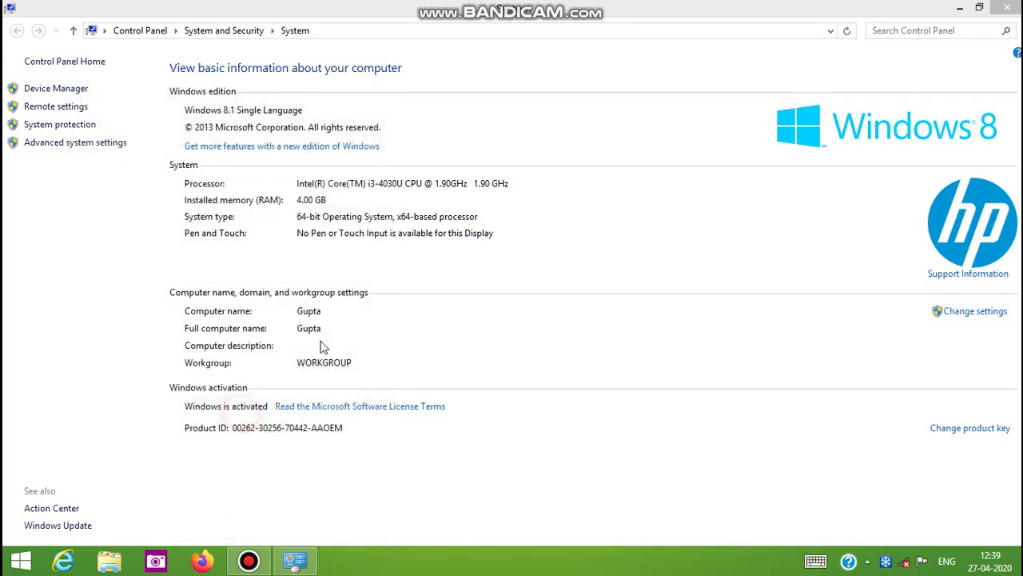
pyautogui.click(1008, 6)
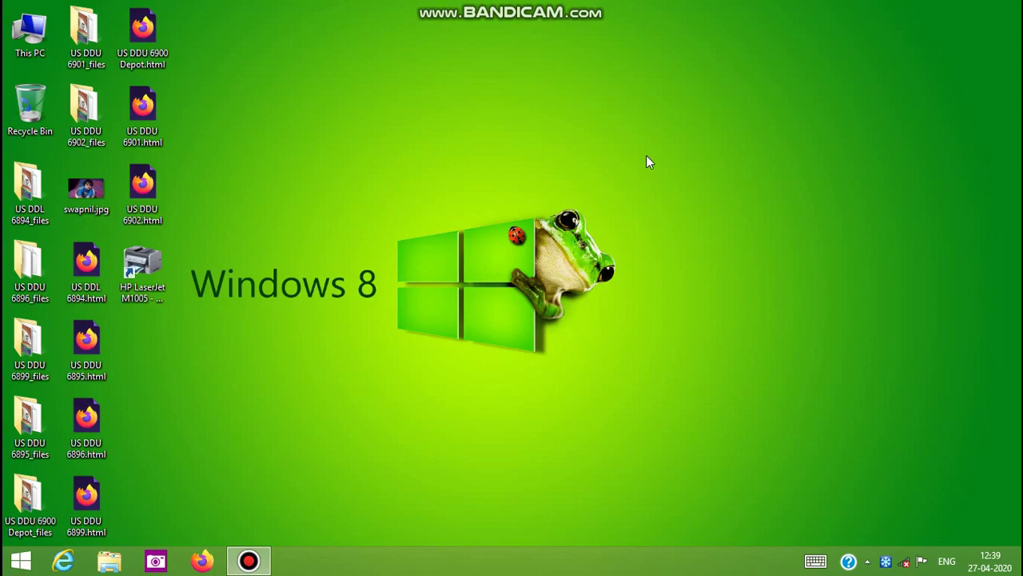
pyautogui.click(249, 560)
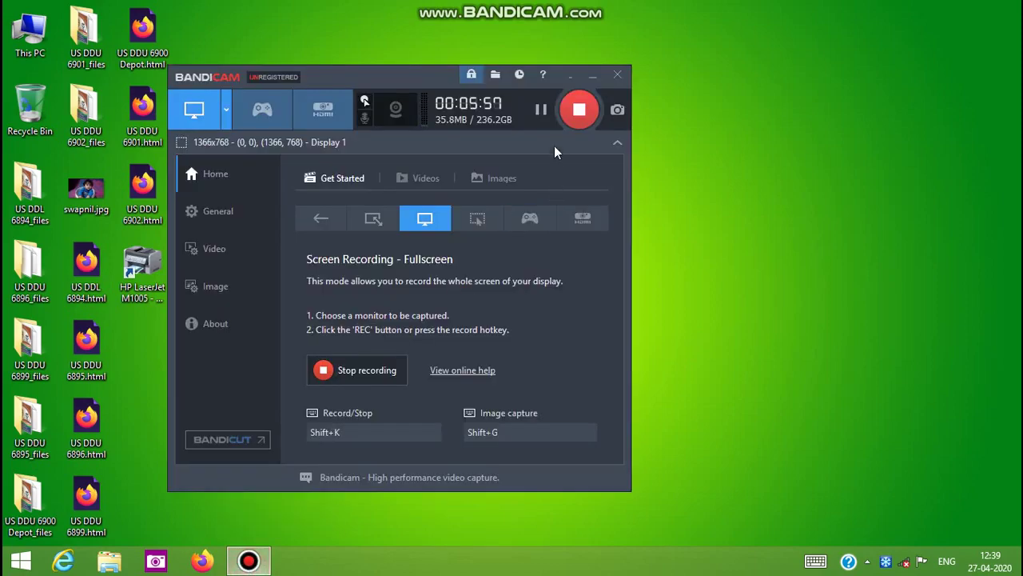